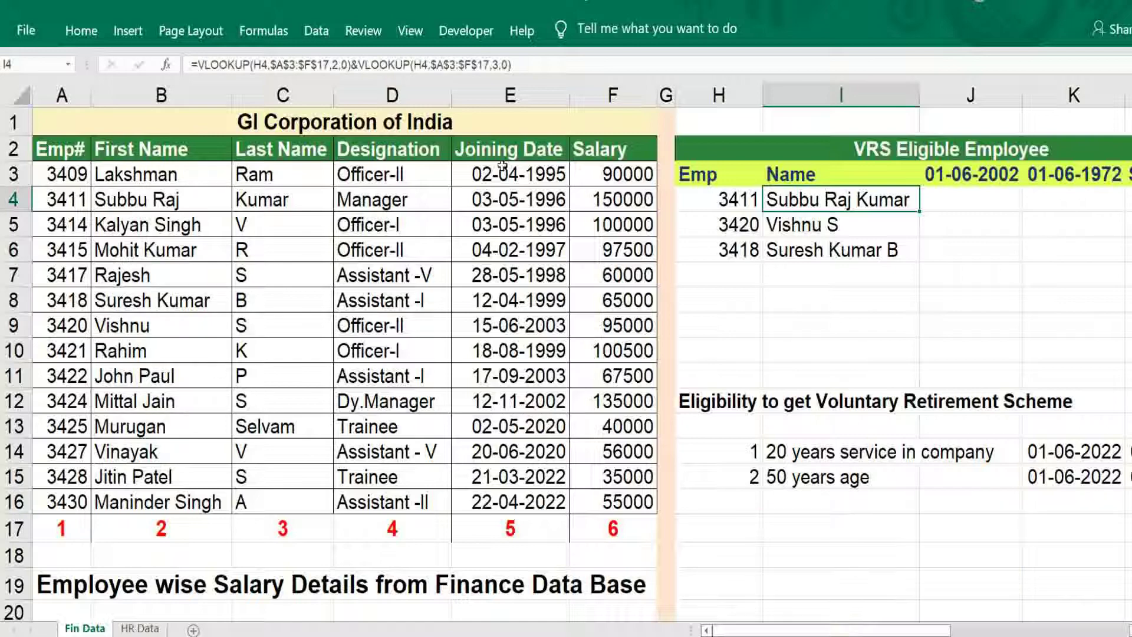
Step: Review the Joining Date column on the Fin Data sheet and the Date of Birth column on the HR Data sheet
click(502, 93)
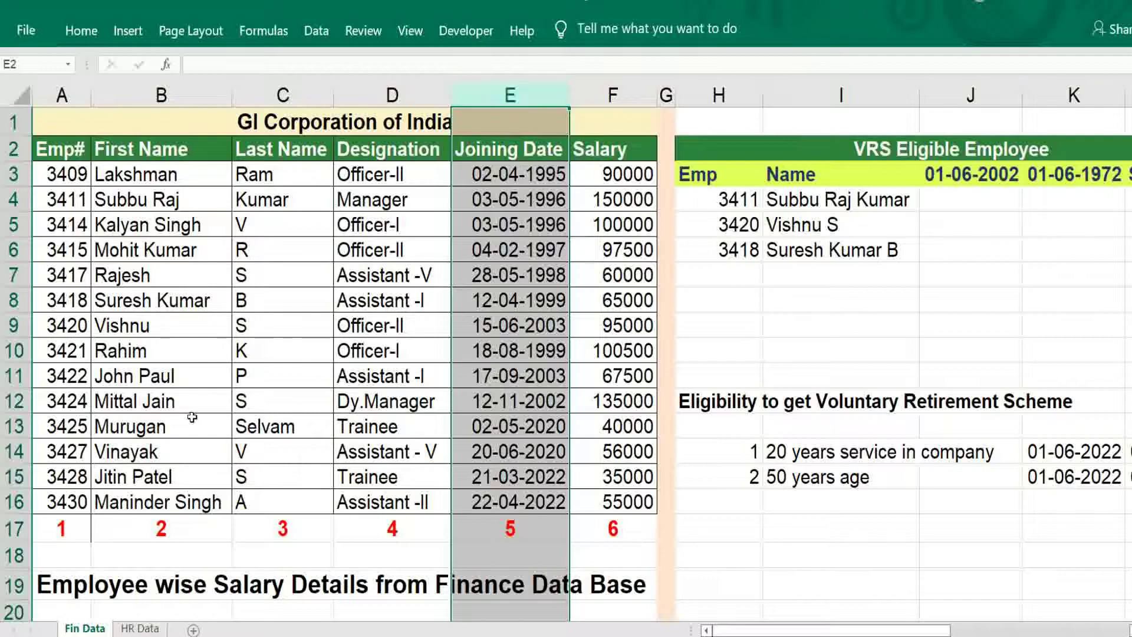
click(139, 629)
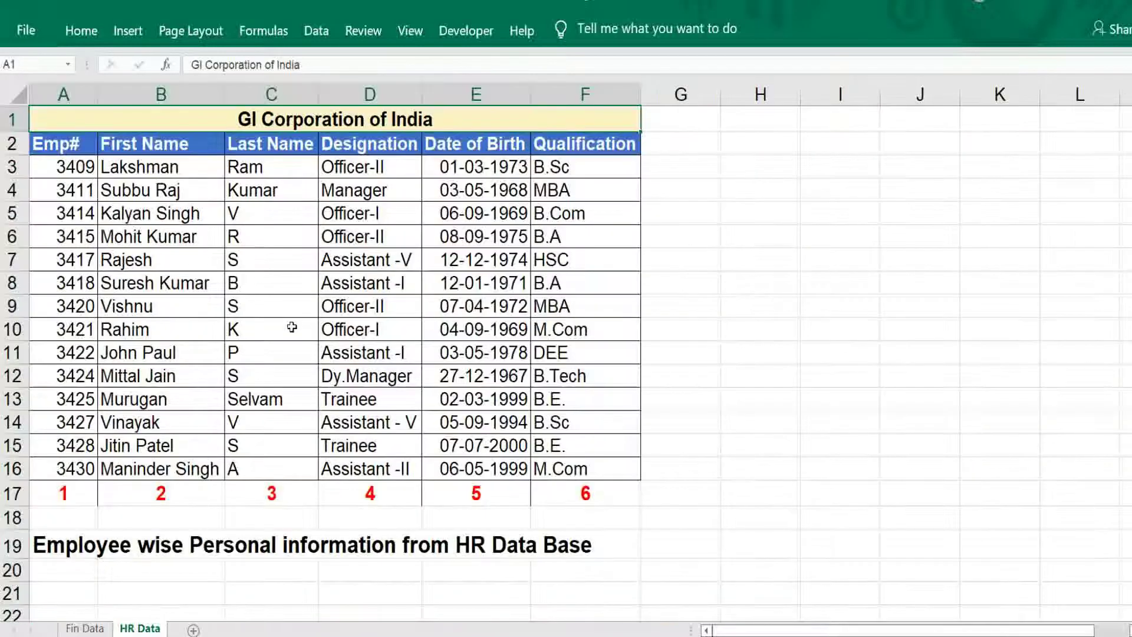
click(482, 95)
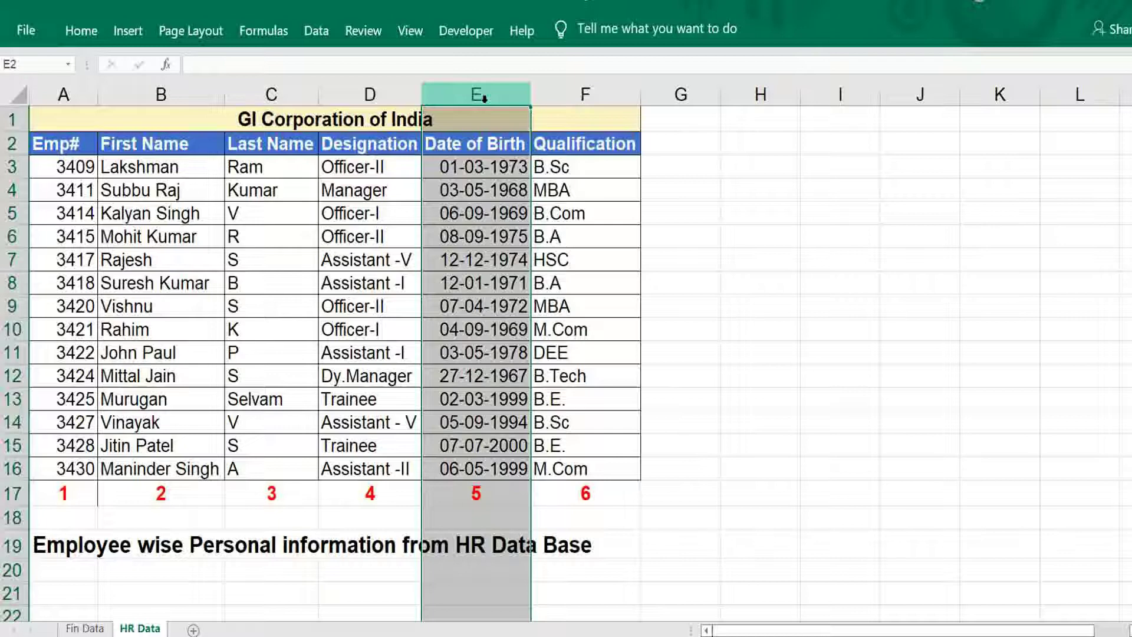
click(84, 628)
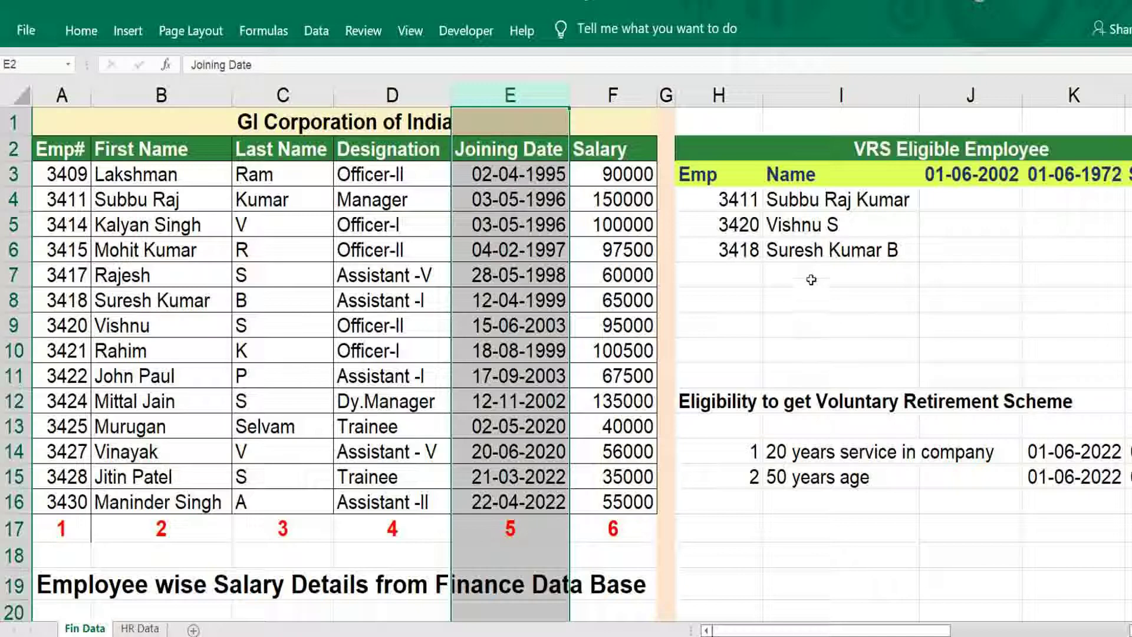
Step: Start a formula in Status cell L4 of Fin Data with IF, AND and a VLOOKUP that uses employee number cell H4 as lookup value
click(800, 247)
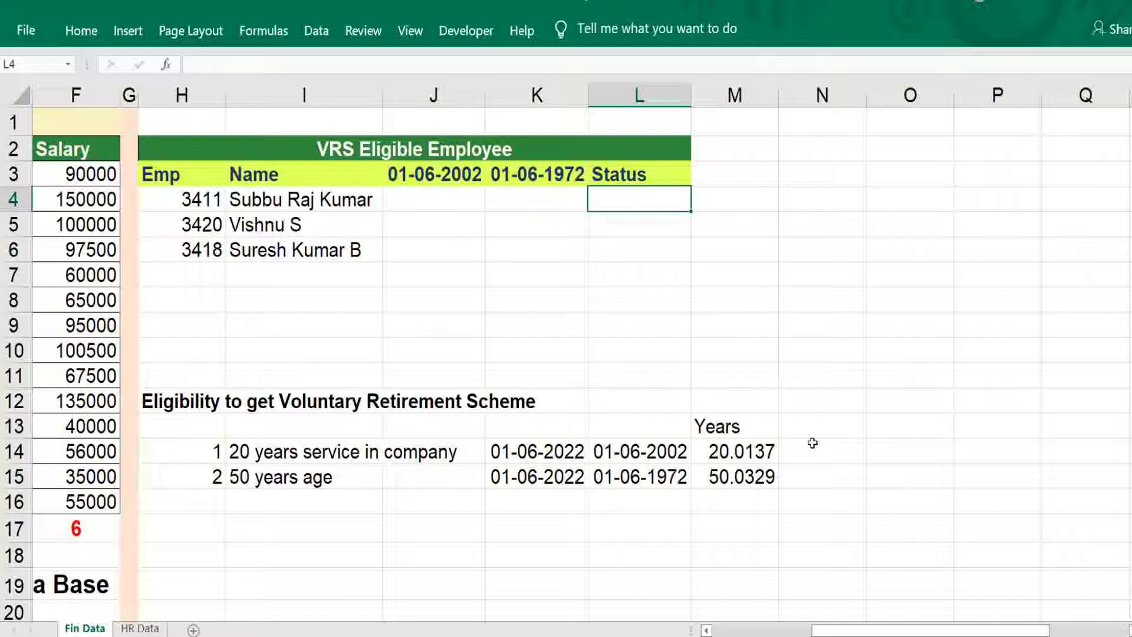
text(=)
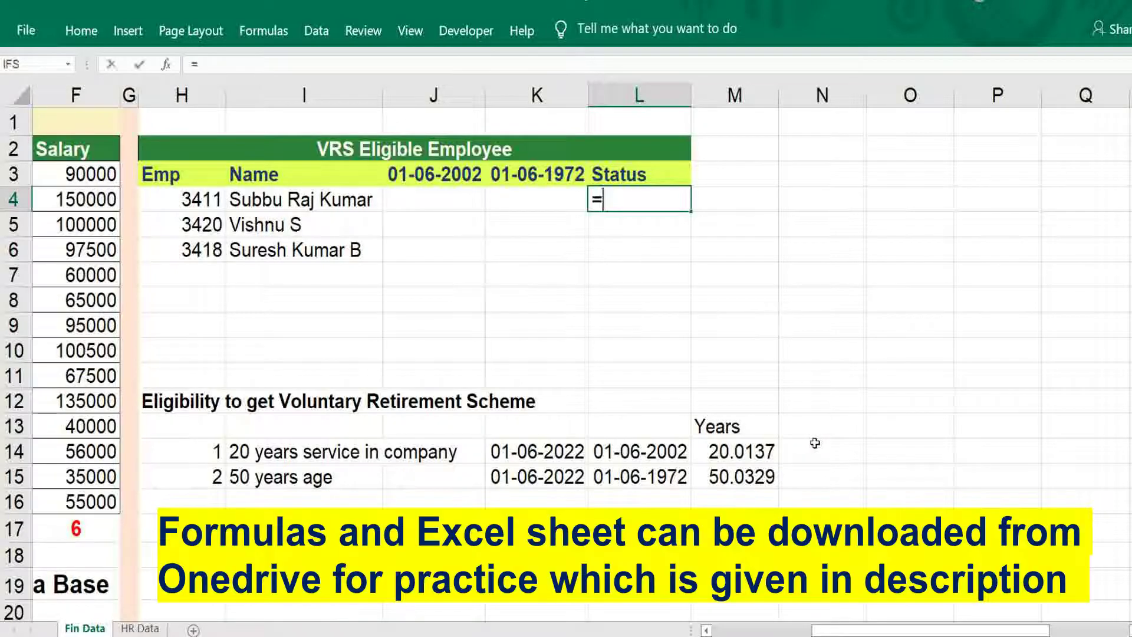
text(I)
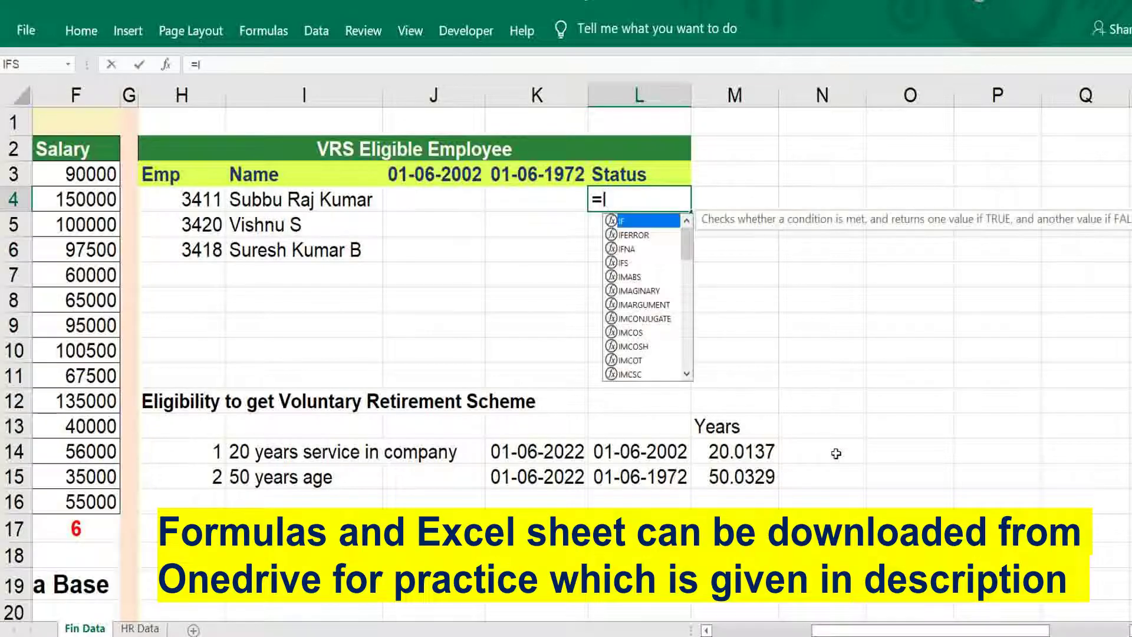
text(F(AND()
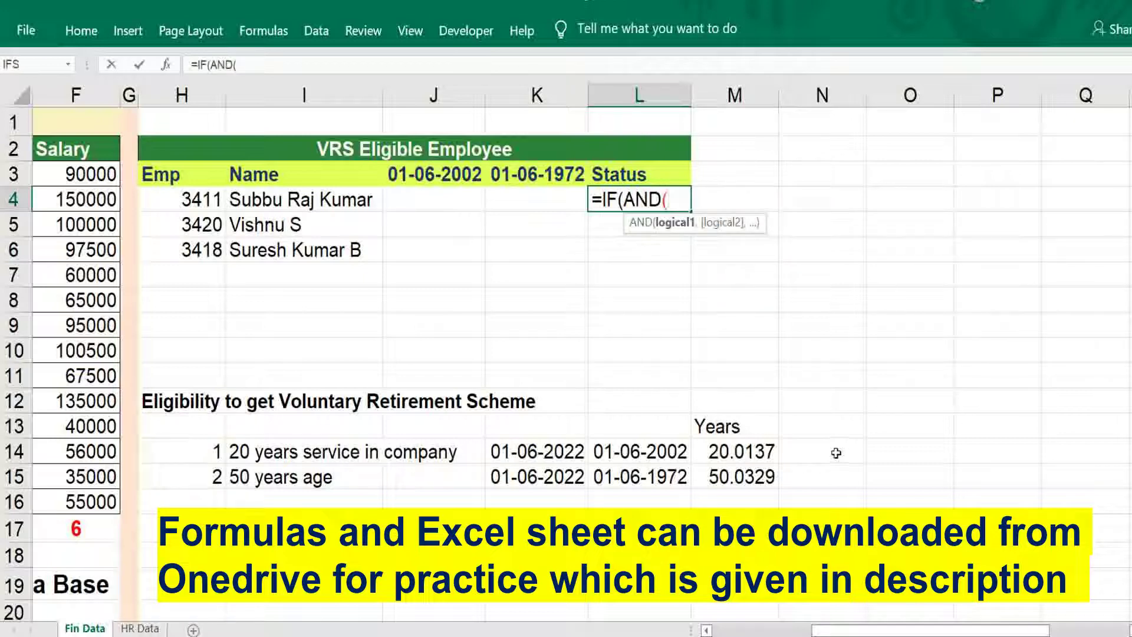
text(VLOOKUP)
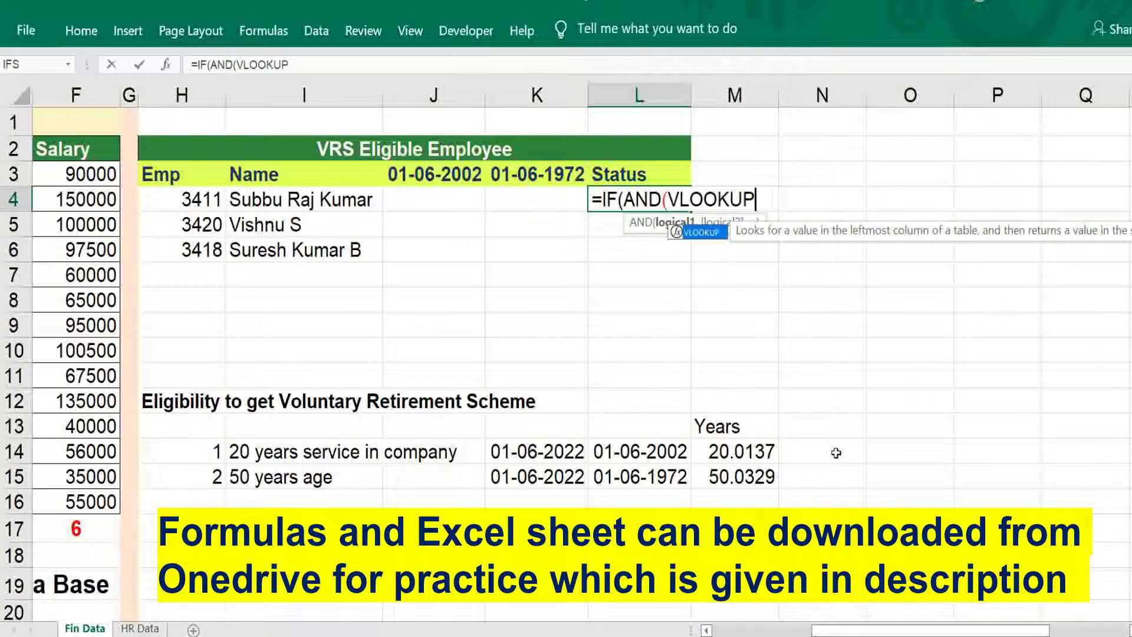
text(()
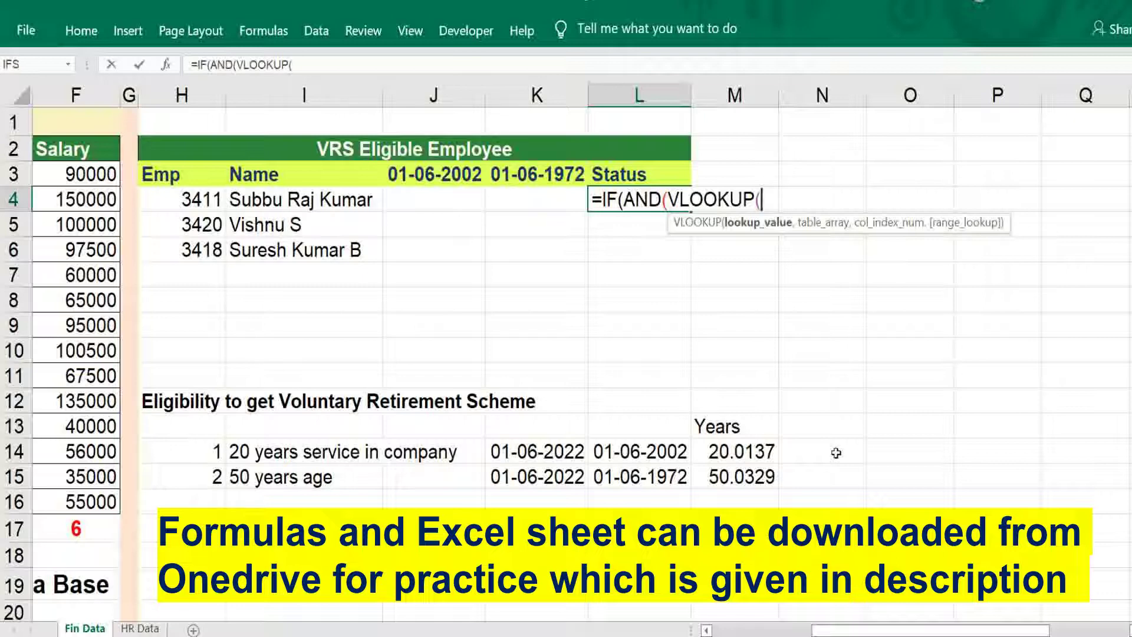
key(Left)
key(Left)
key(Left)
key(Left)
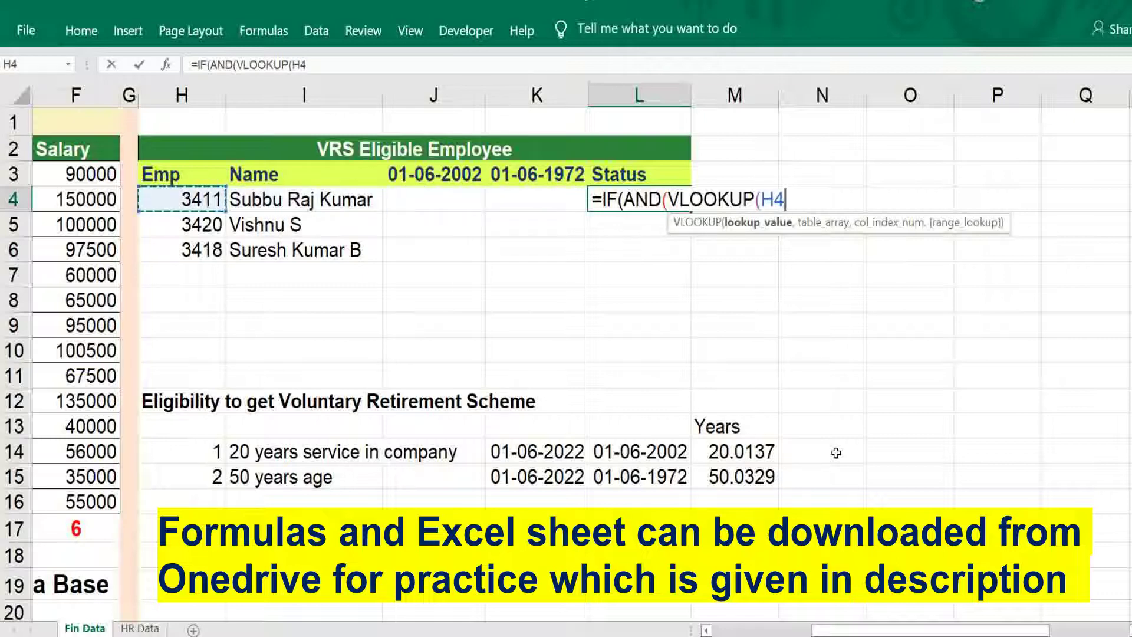
text(,)
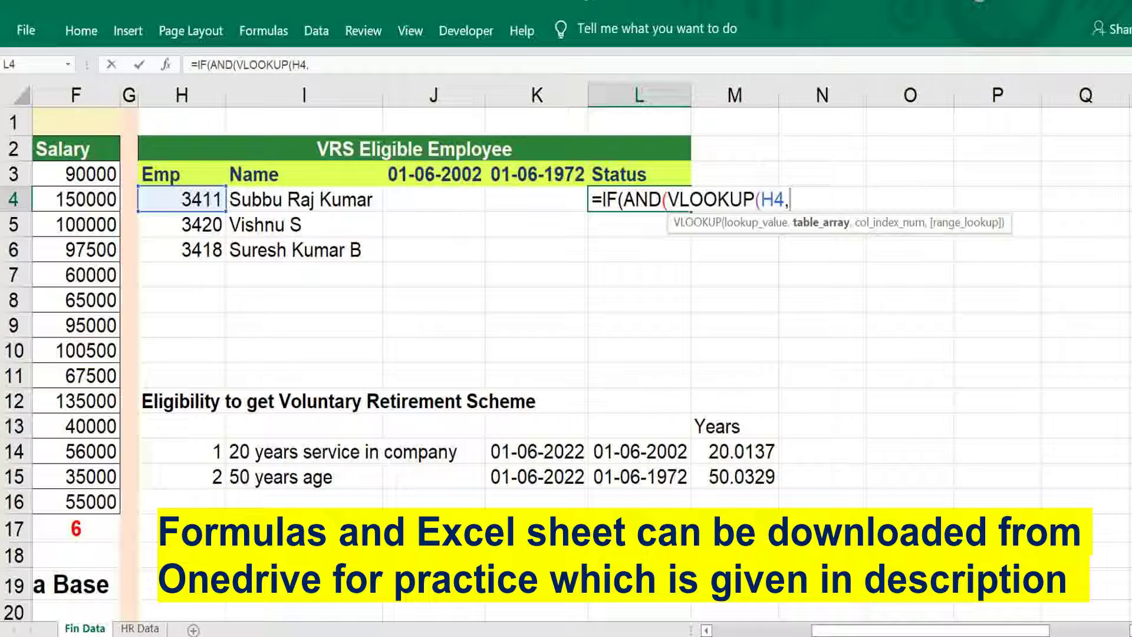
Step: Set the VLOOKUP's table array to the Fin Data employee table as the absolute range $A$3:$F$17
key(Left)
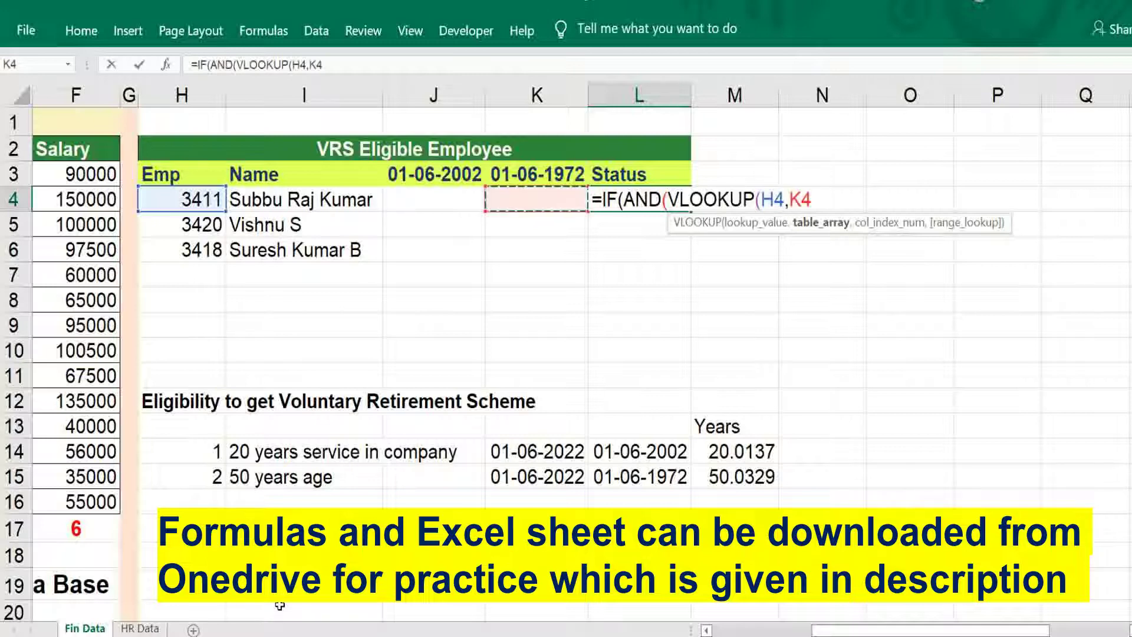
key(Left)
key(Left)
key(Left)
key(Left)
key(Left)
key(Left)
key(Left)
key(Left)
key(Left)
key(Left)
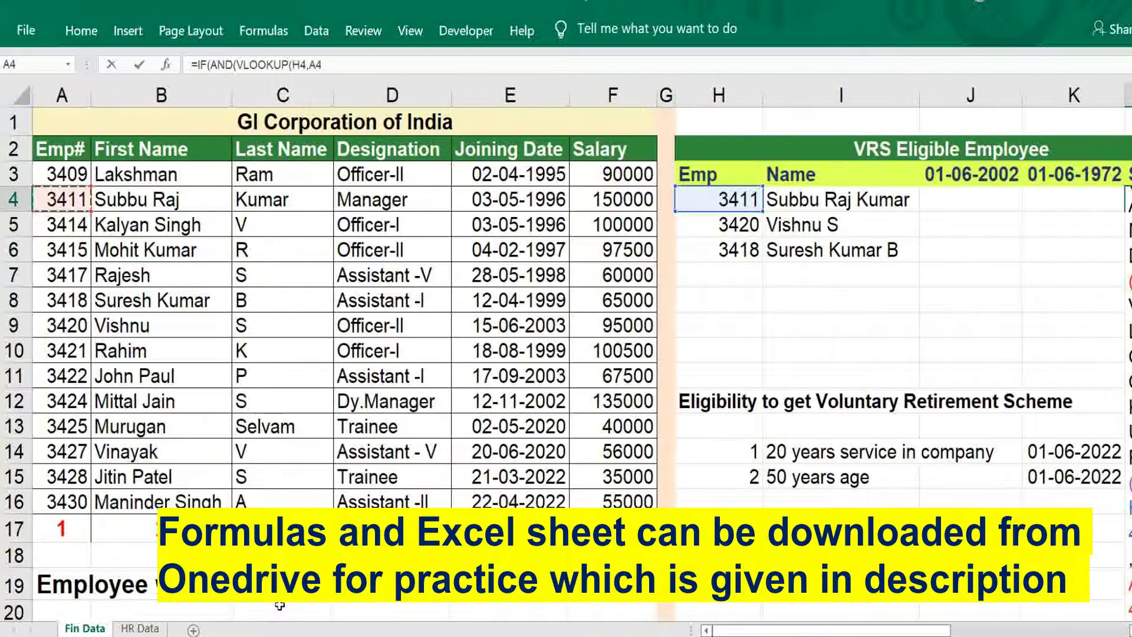
key(Up)
key(shift+Right)
key(shift+Right)
key(shift+Right)
key(shift+Right)
key(shift+Right)
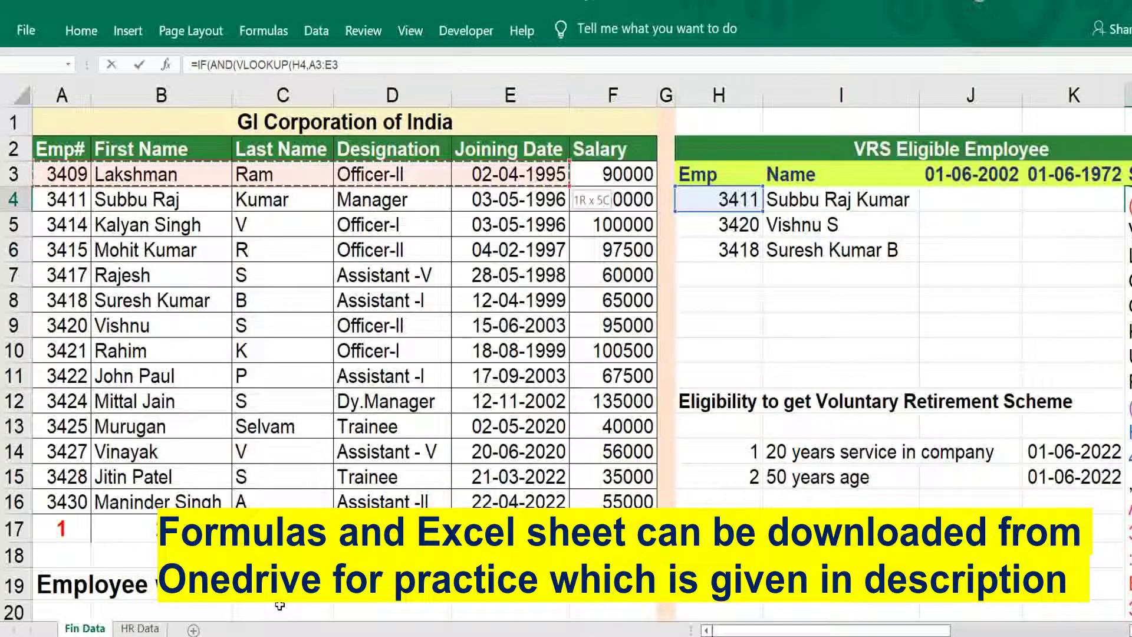
key(ctrl+shift+Down)
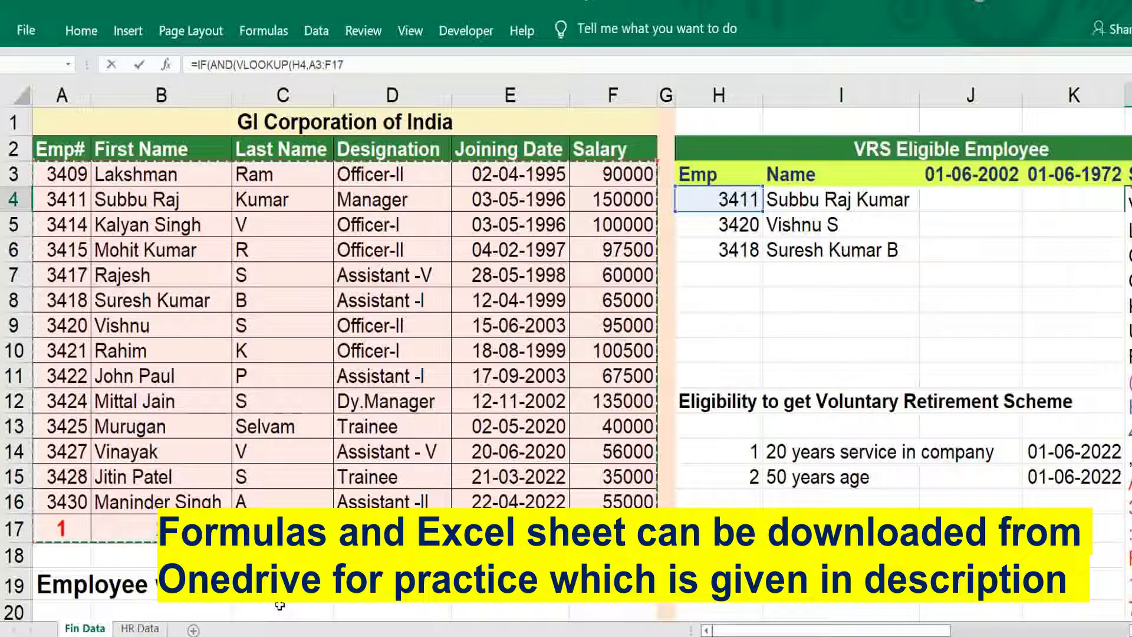
key(F4)
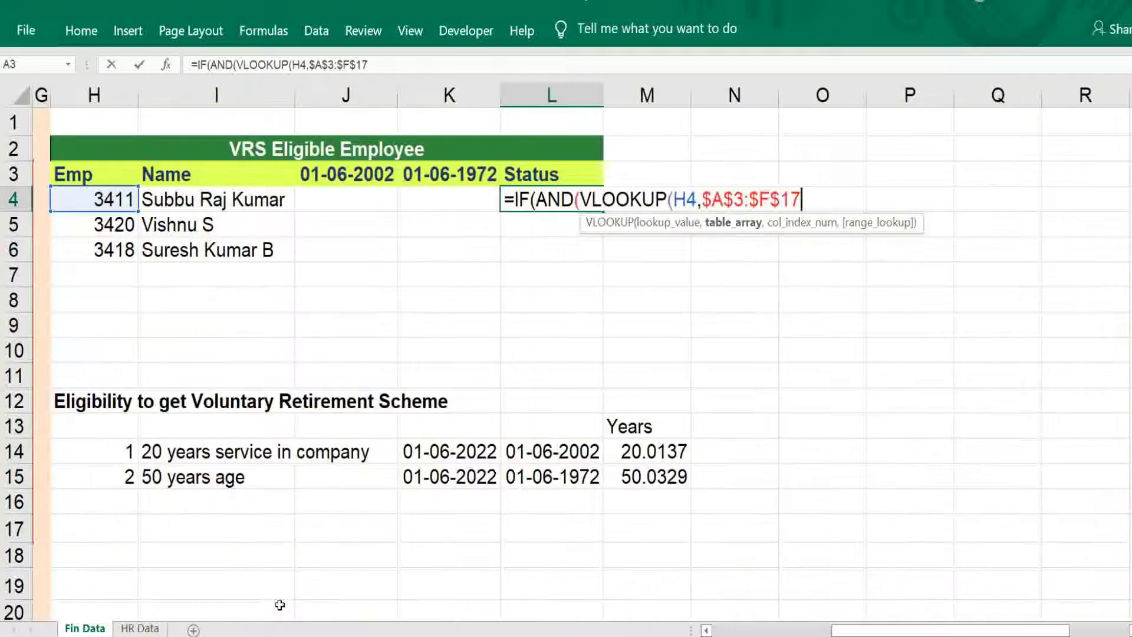
text(,)
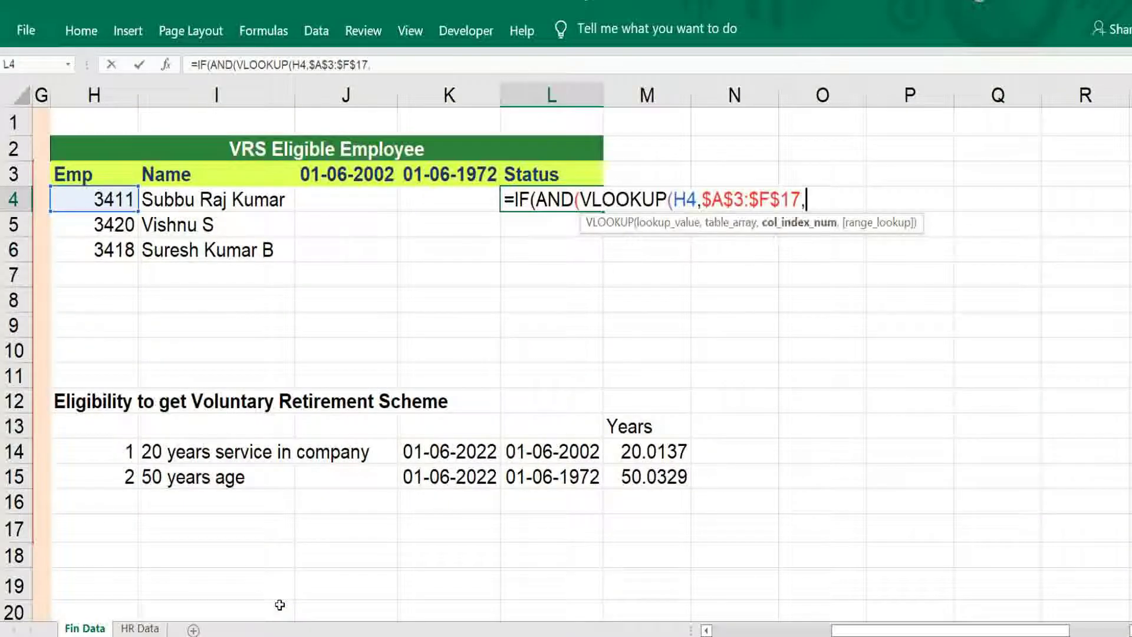
Step: Set the VLOOKUP's column index to 5 for the joining date with exact match FALSE, and close the function
click(707, 629)
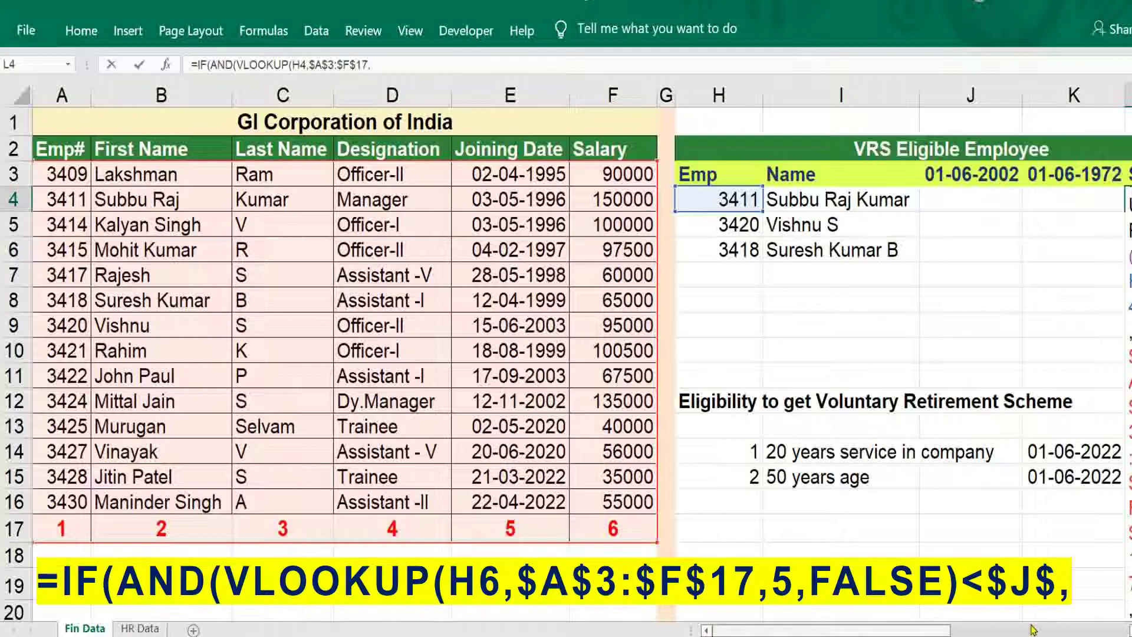
click(1127, 630)
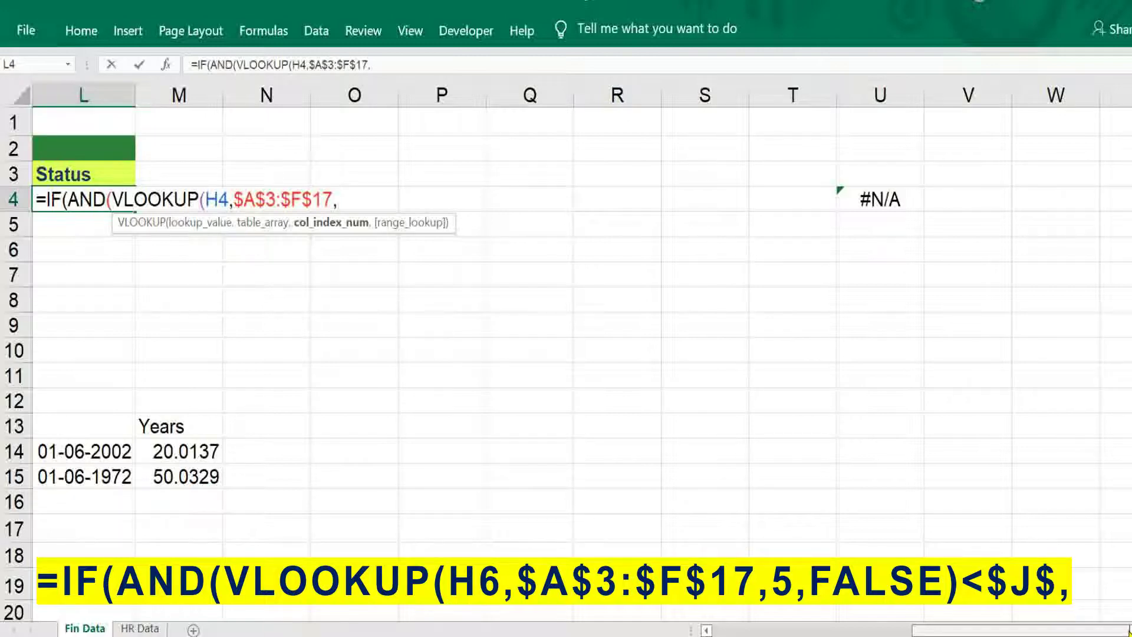
text(5,)
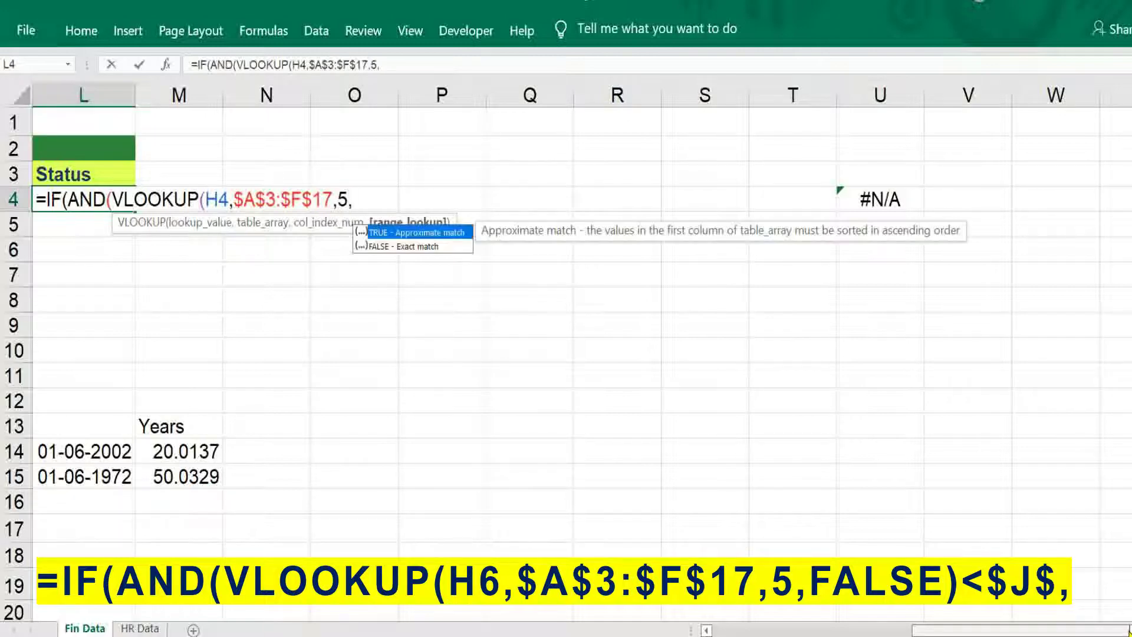
double_click(410, 248)
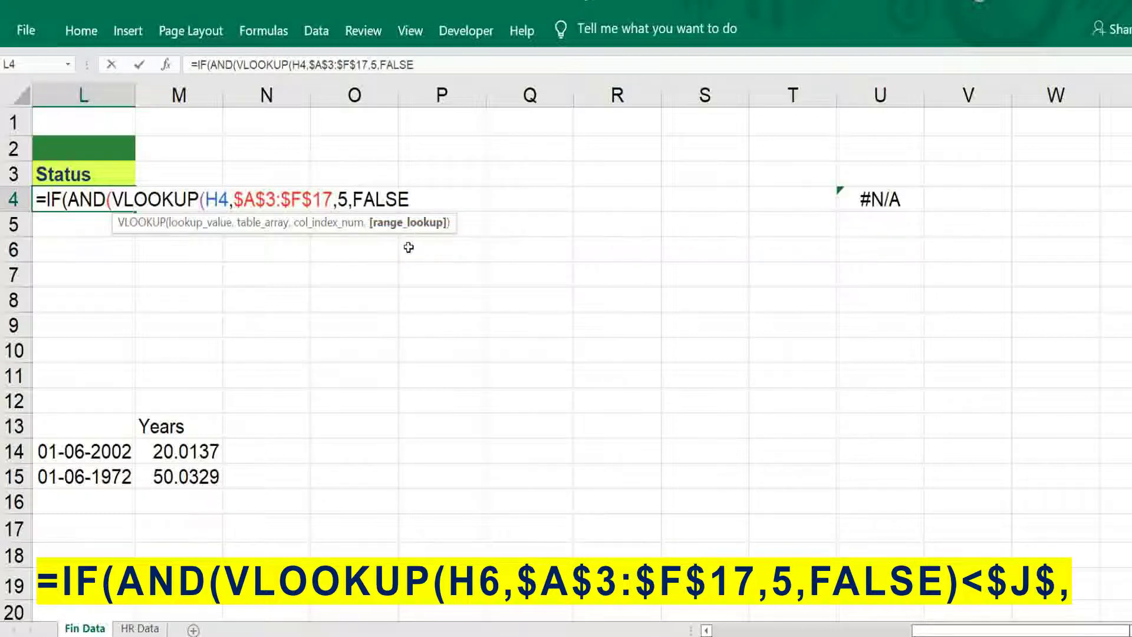
text())
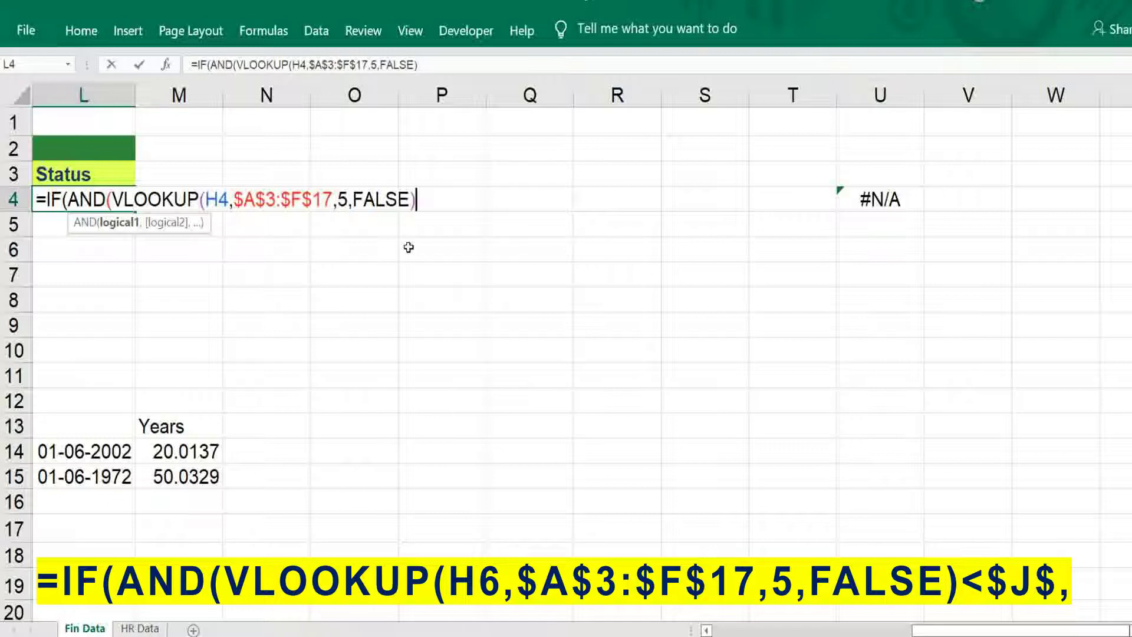
Step: Complete the first AND condition by requiring the looked-up joining date to be less than the absolute reference $J$3
text(<)
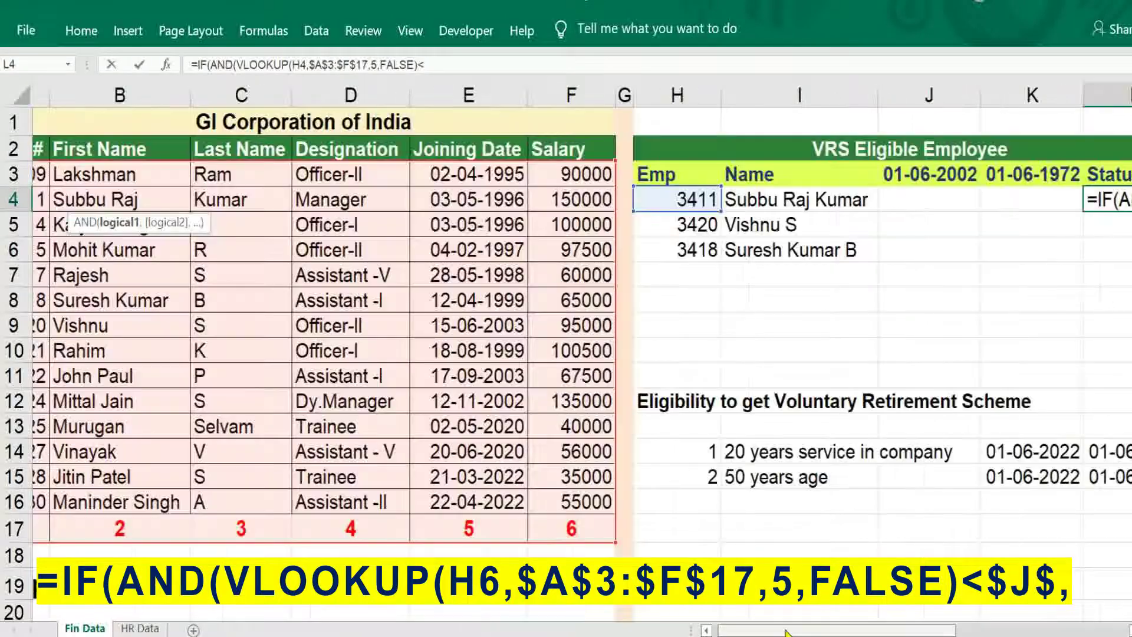
click(786, 631)
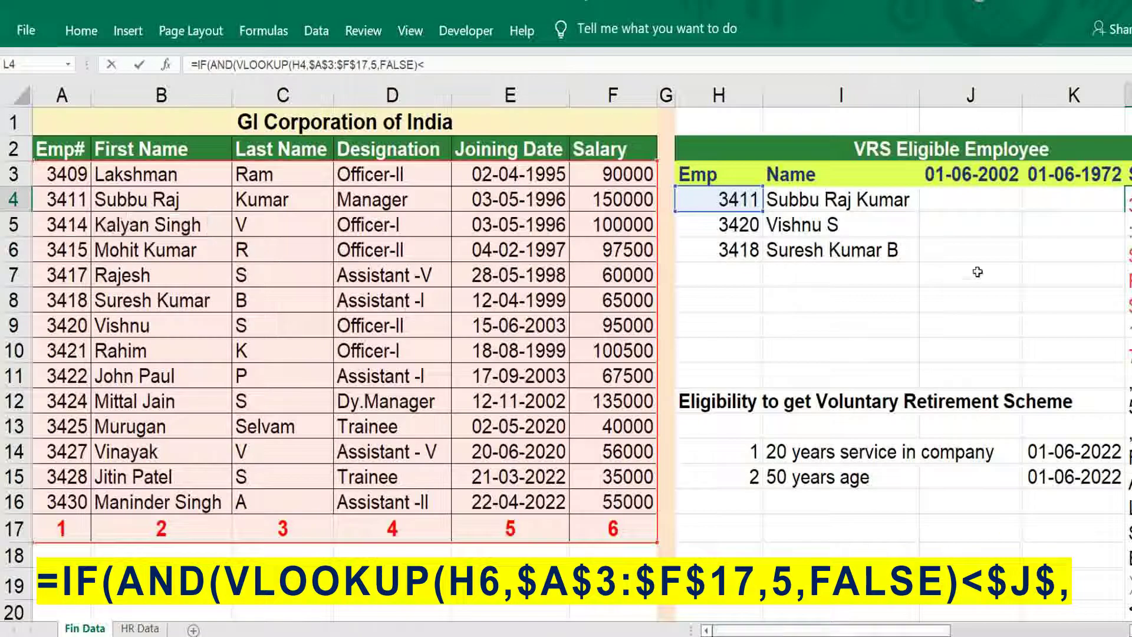
click(969, 174)
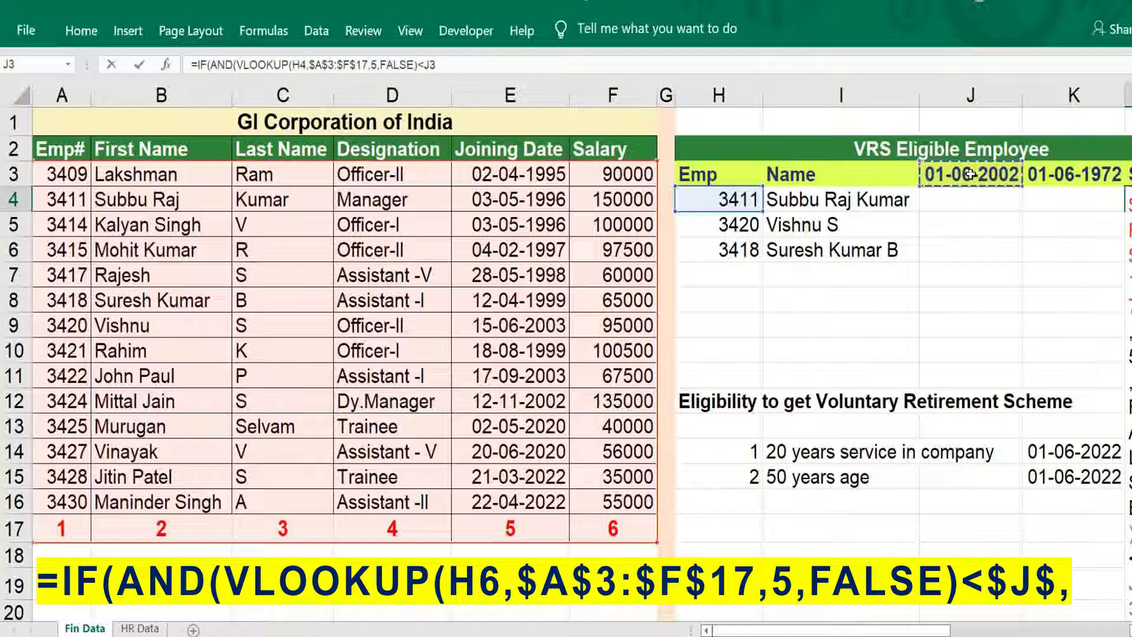
key(F4)
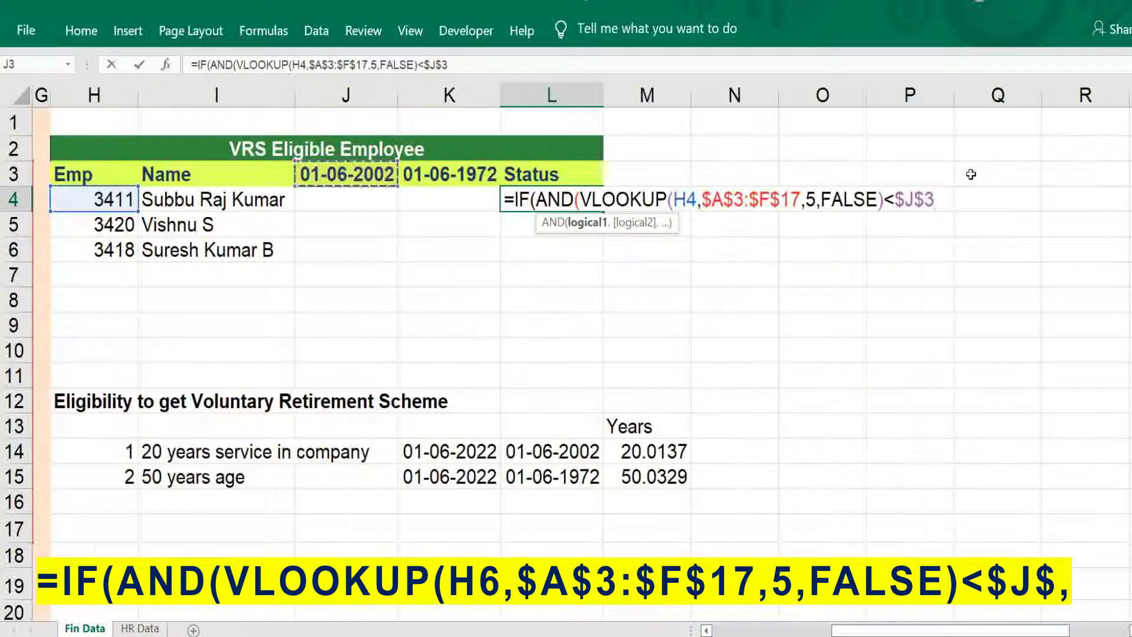
text(,)
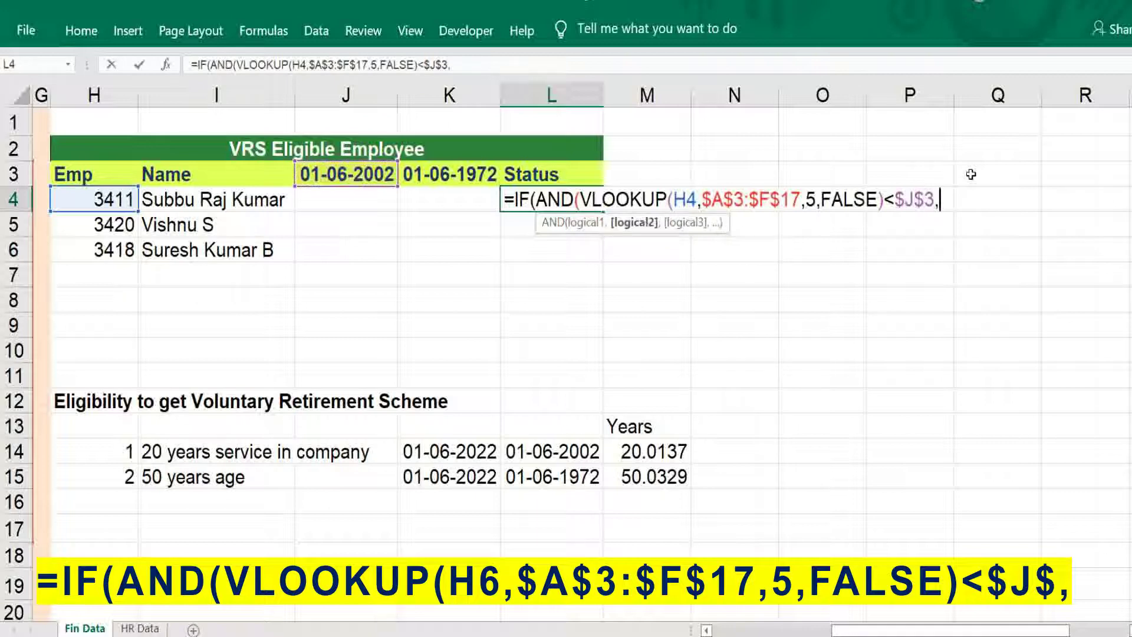
Step: Begin the second AND condition with another VLOOKUP that takes H4 as its lookup value
text(VLOOKUP)
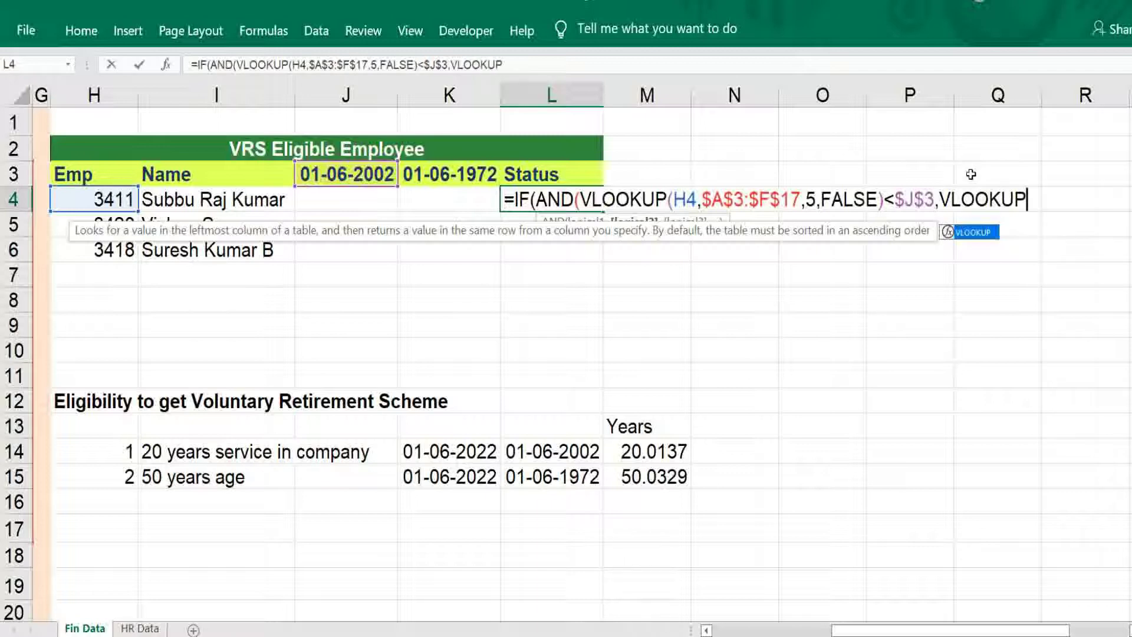
text(()
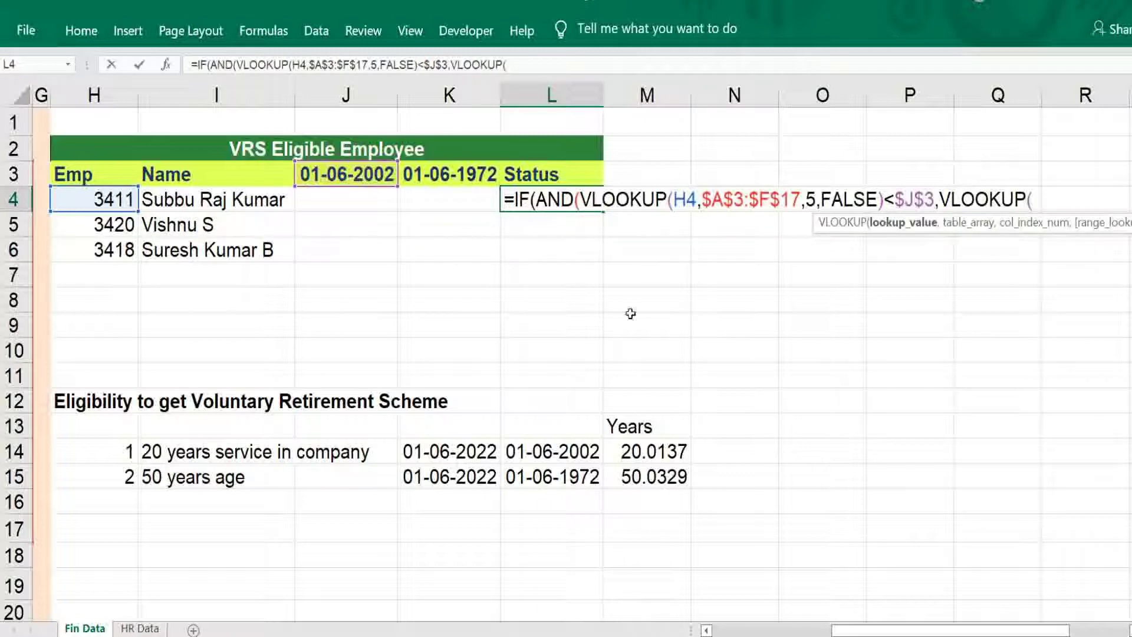
click(98, 200)
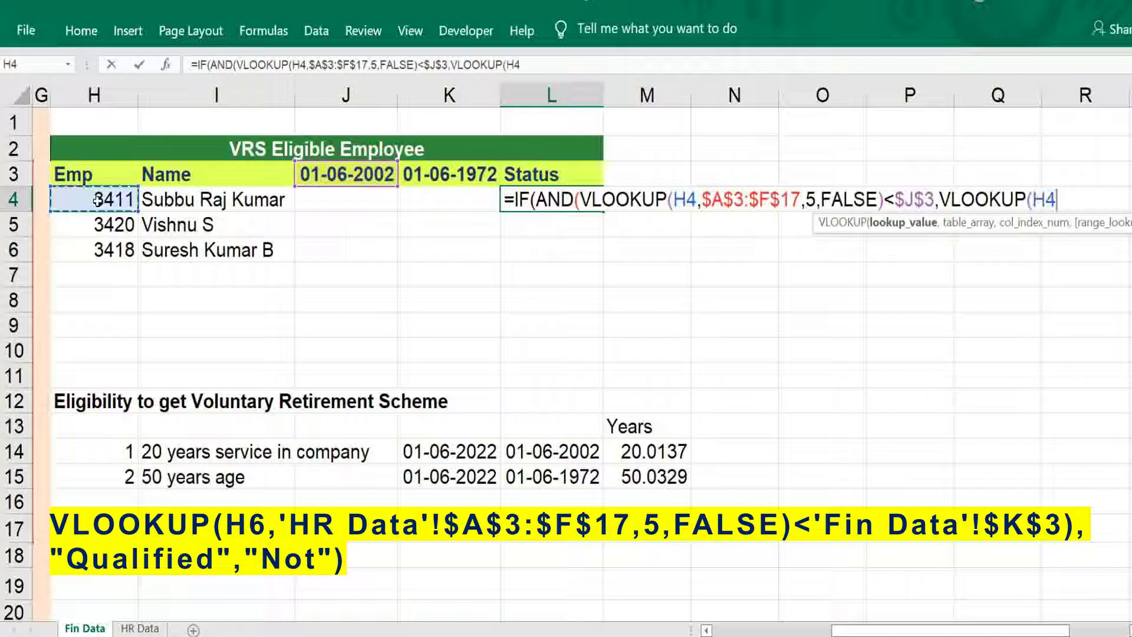
text(,)
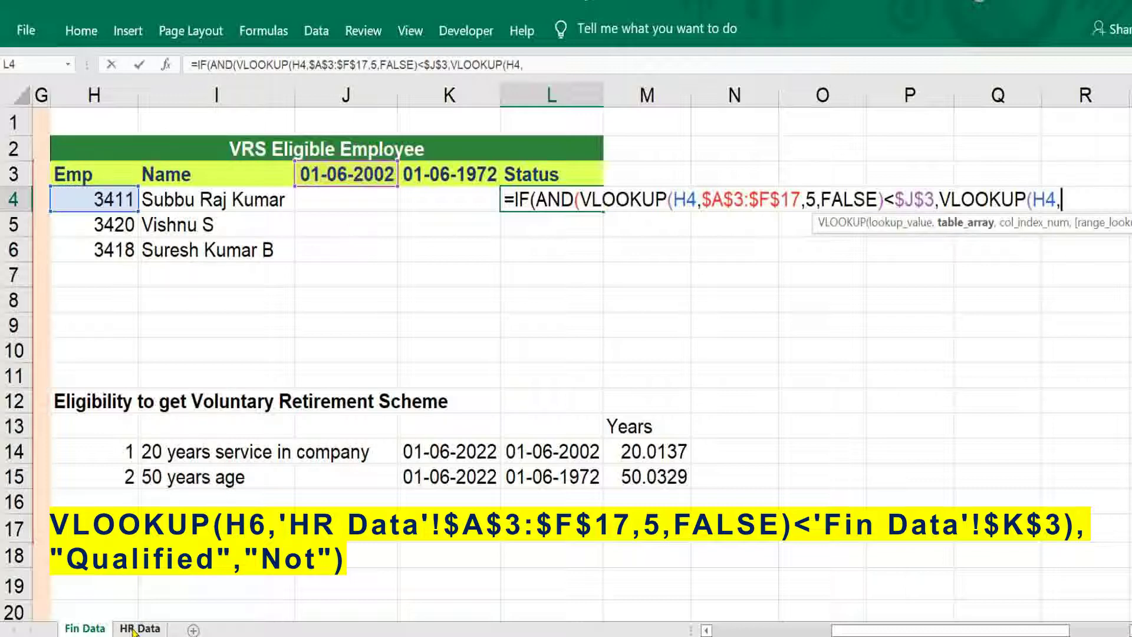
Step: Set the second VLOOKUP's table array to the HR Data employee table as the absolute range $A$3:$F$17
click(138, 628)
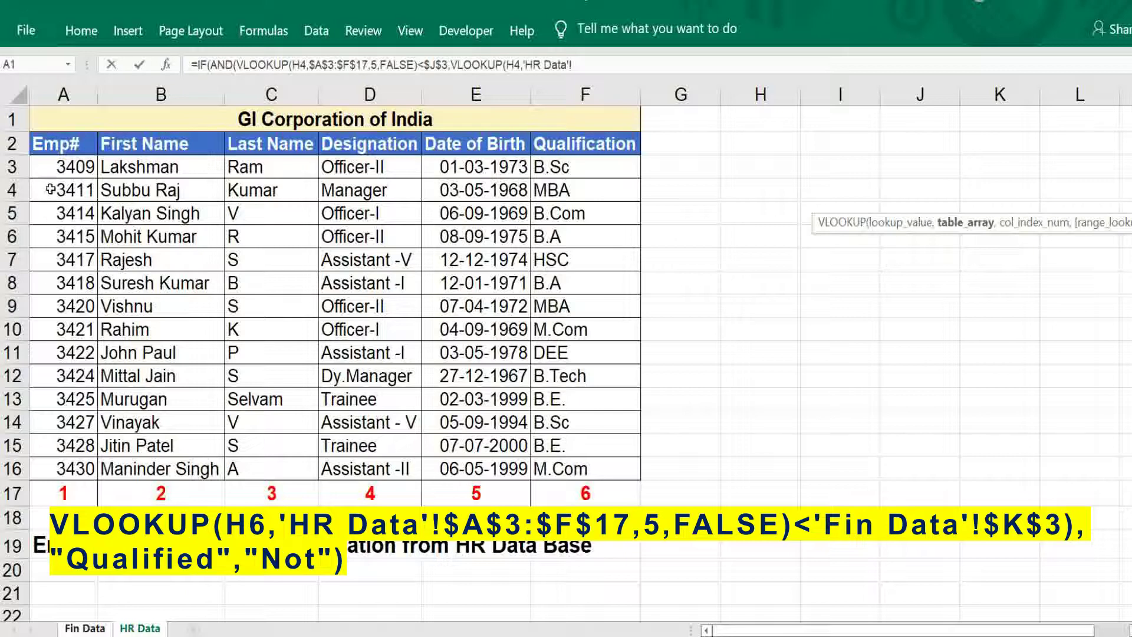
drag(51, 167, 312, 168)
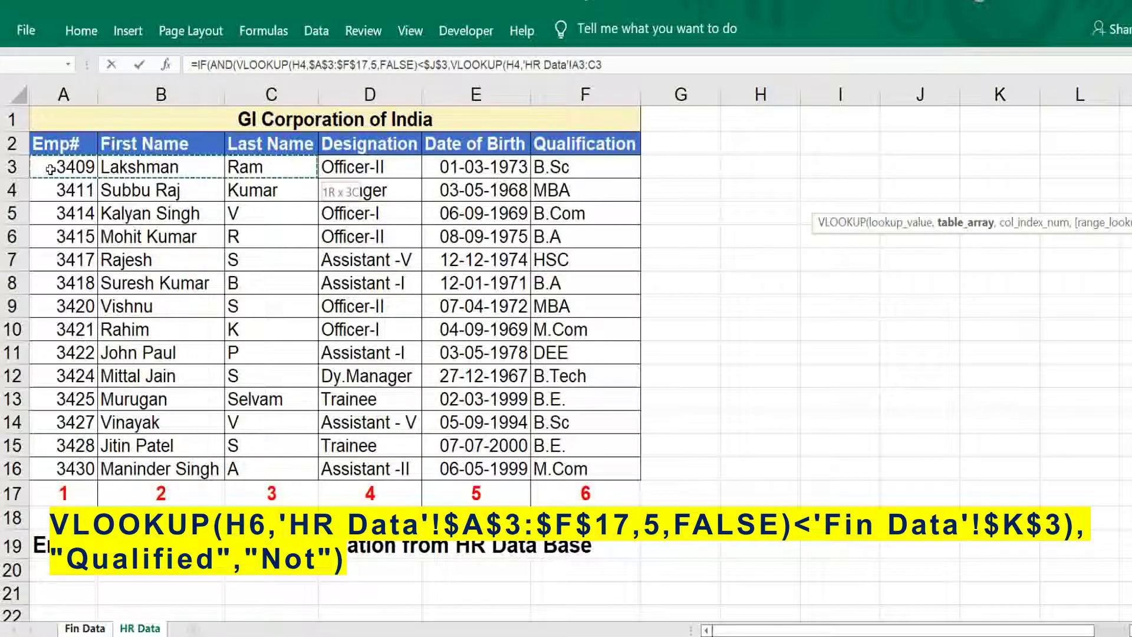
key(shift+Right)
key(shift+Right)
key(shift+Right)
key(ctrl+shift+Down)
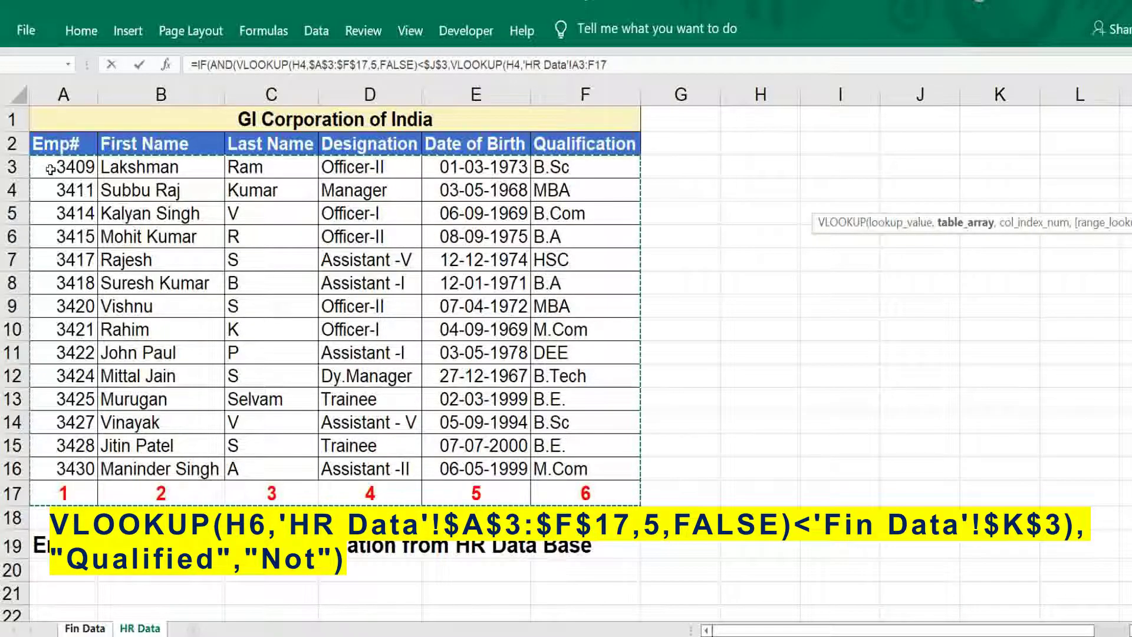
key(F4)
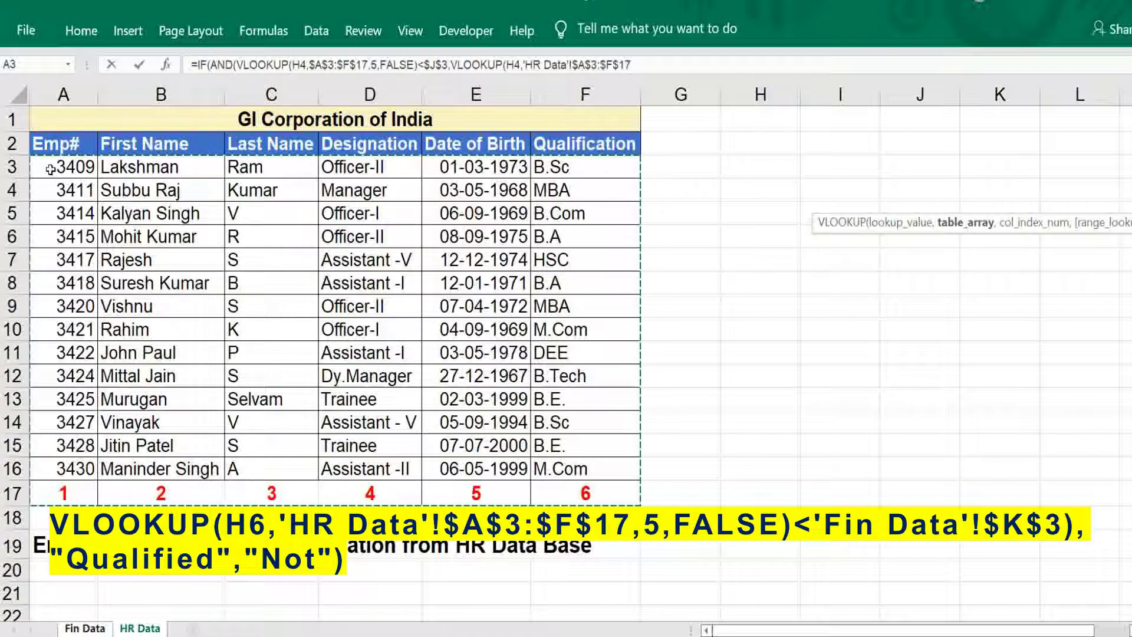
Step: Set the second VLOOKUP's column index to 5 for the date of birth with exact match FALSE, and close the function
text(,5)
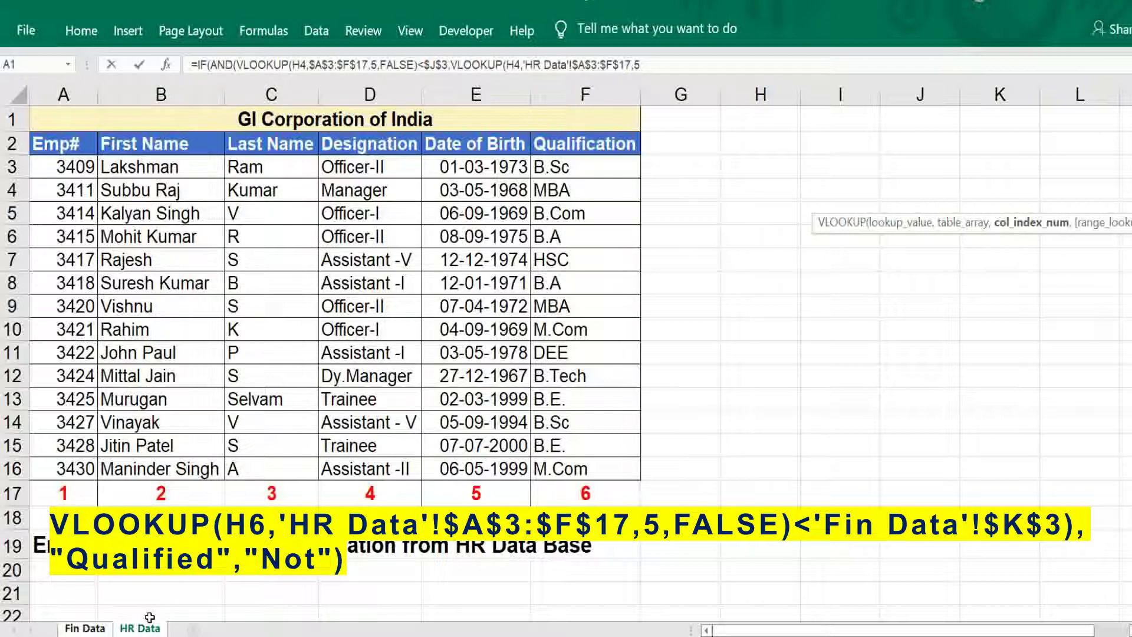
text(,)
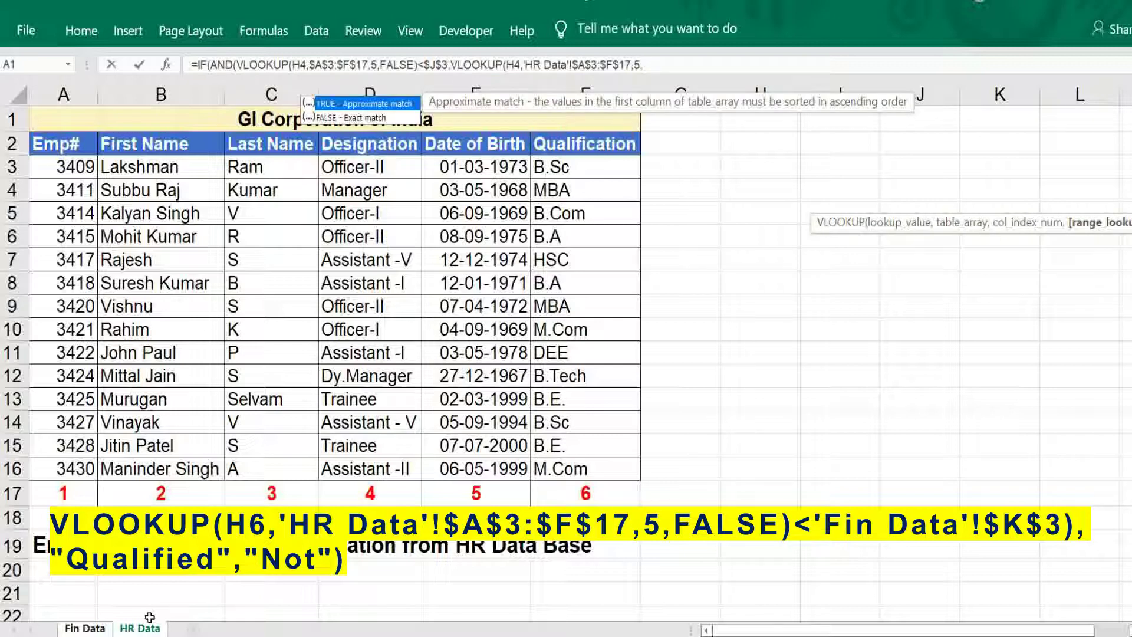
double_click(376, 118)
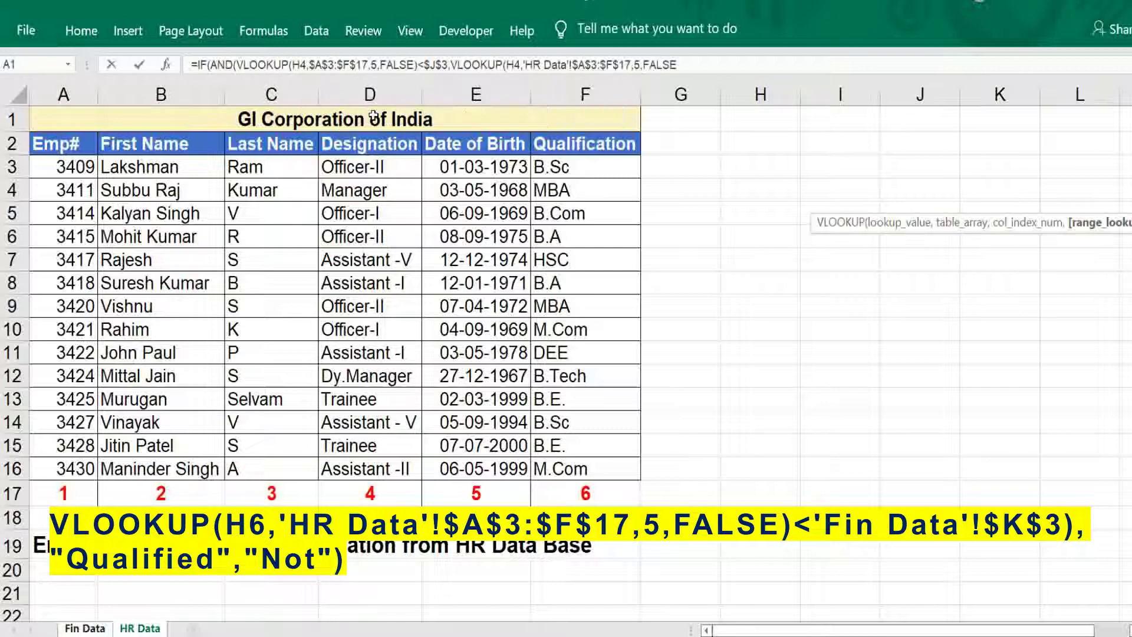
text())
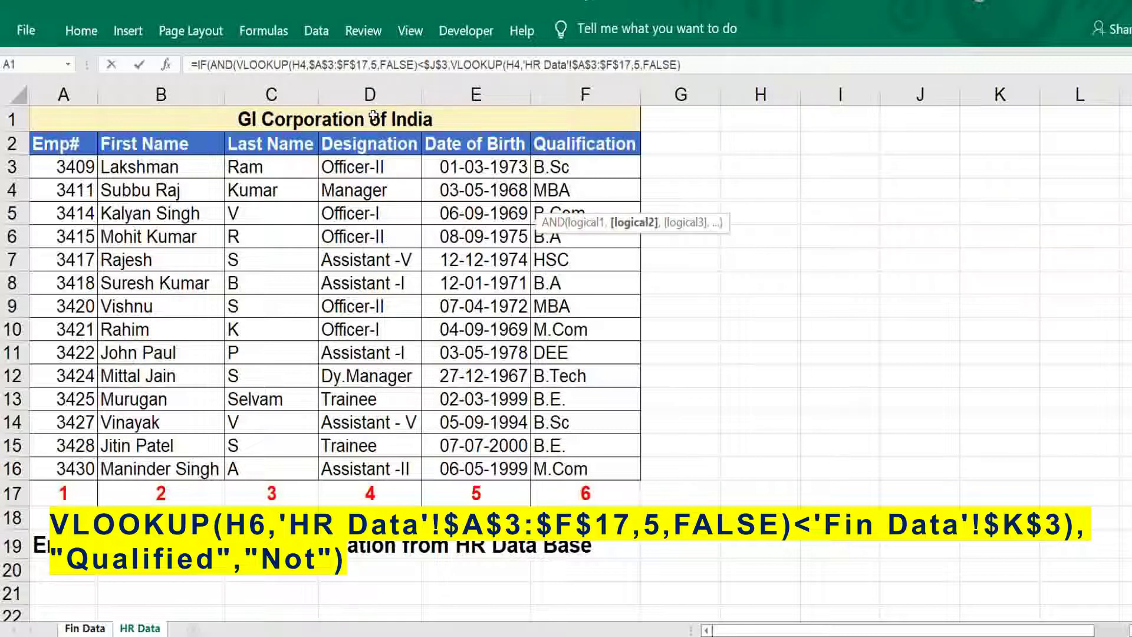
Step: Require the looked-up date of birth to be less than the absolute reference 'Fin Data'!$K$3, and close the AND test
click(85, 628)
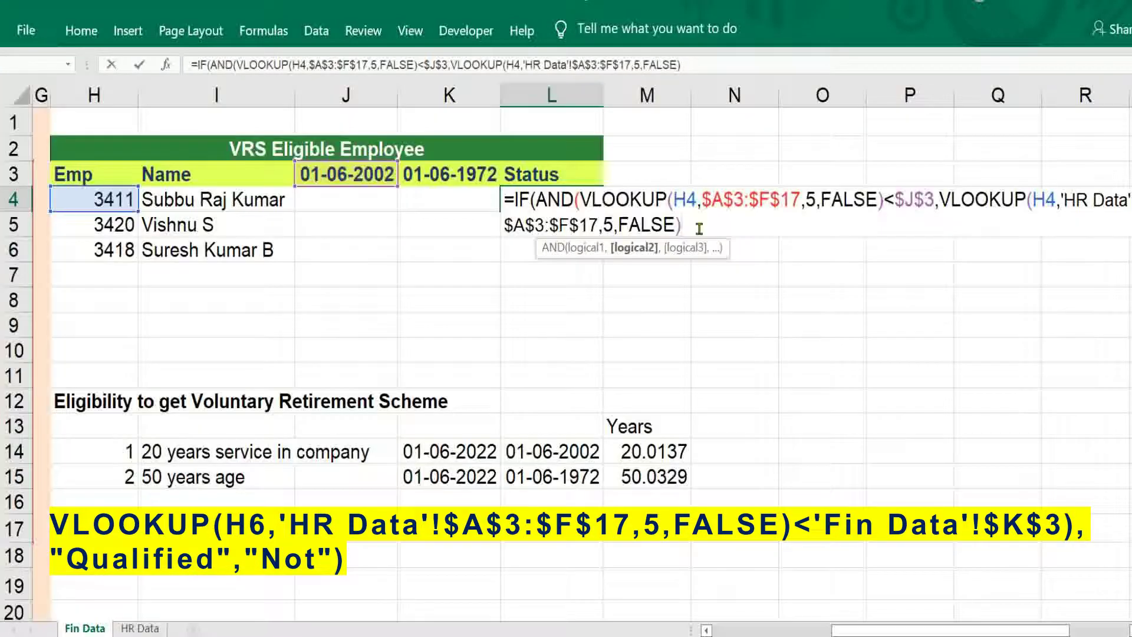
text(<)
click(441, 175)
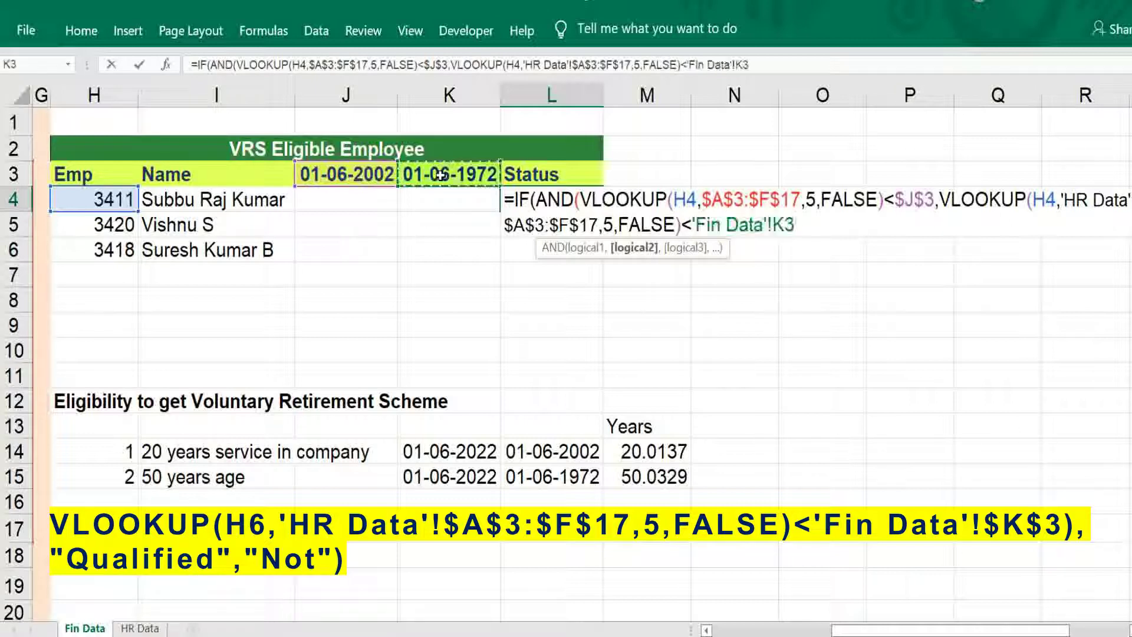
key(F4)
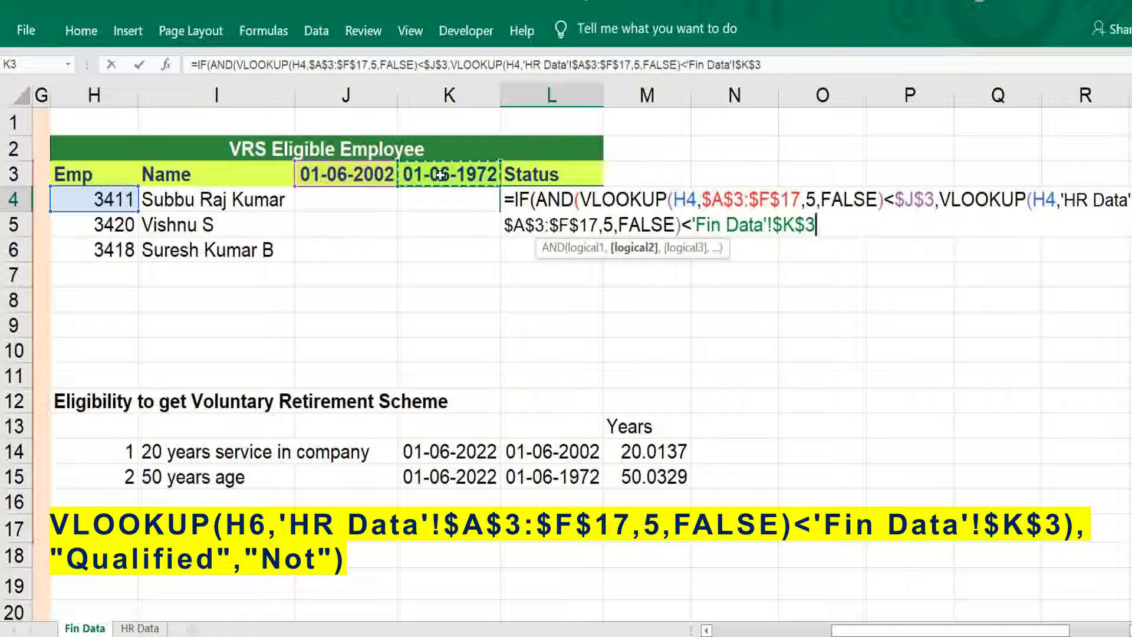
text(),)
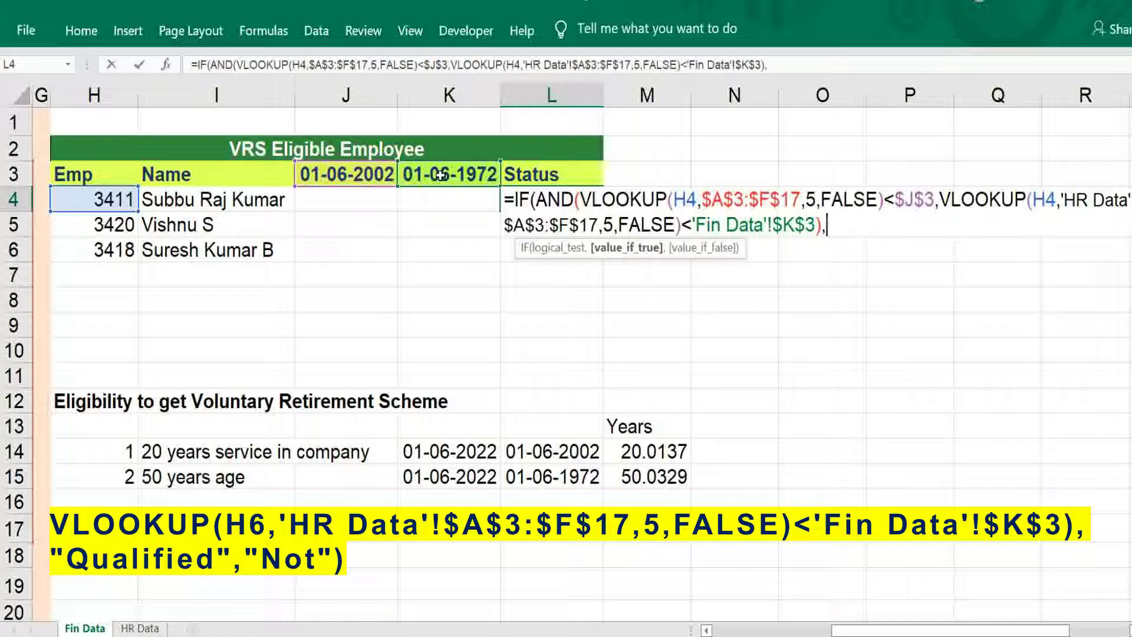
Step: Make the IF return "Qualified" when both conditions are met and "Not" otherwise, and complete the formula in L4
text("q)
key(BackSpace)
text(Qualified)
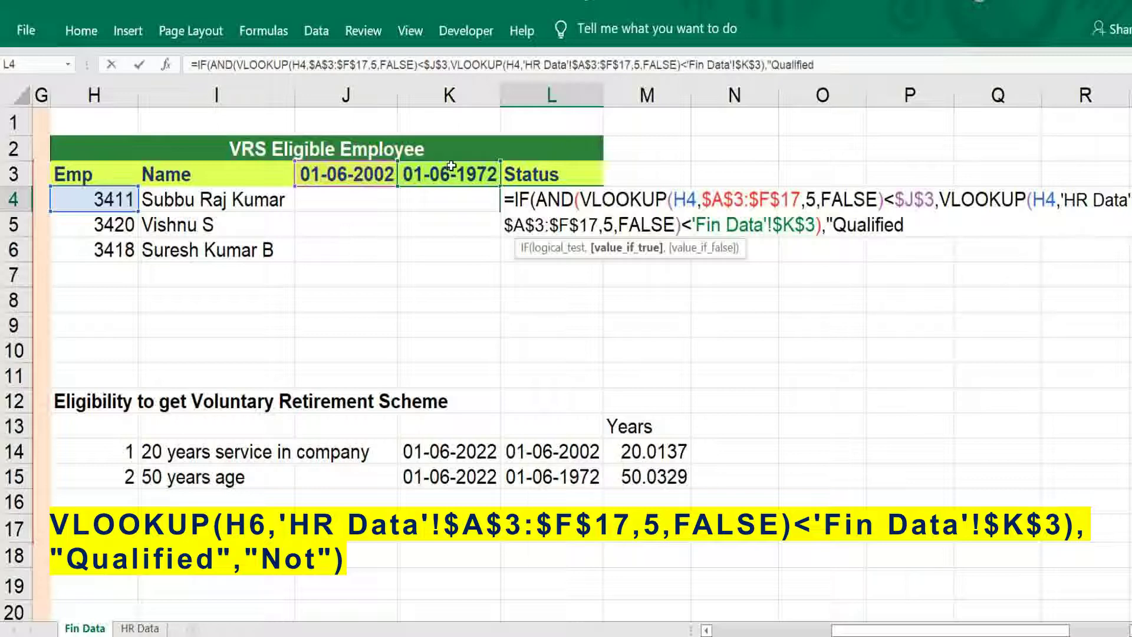
text(",)
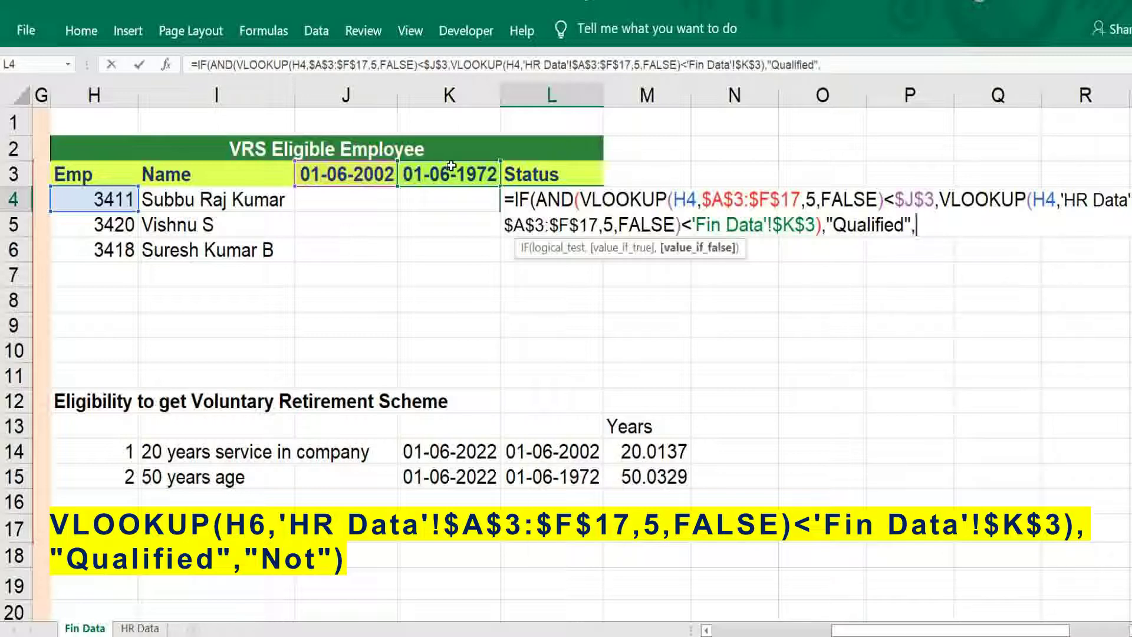
text("B)
key(BackSpace)
text(Not)
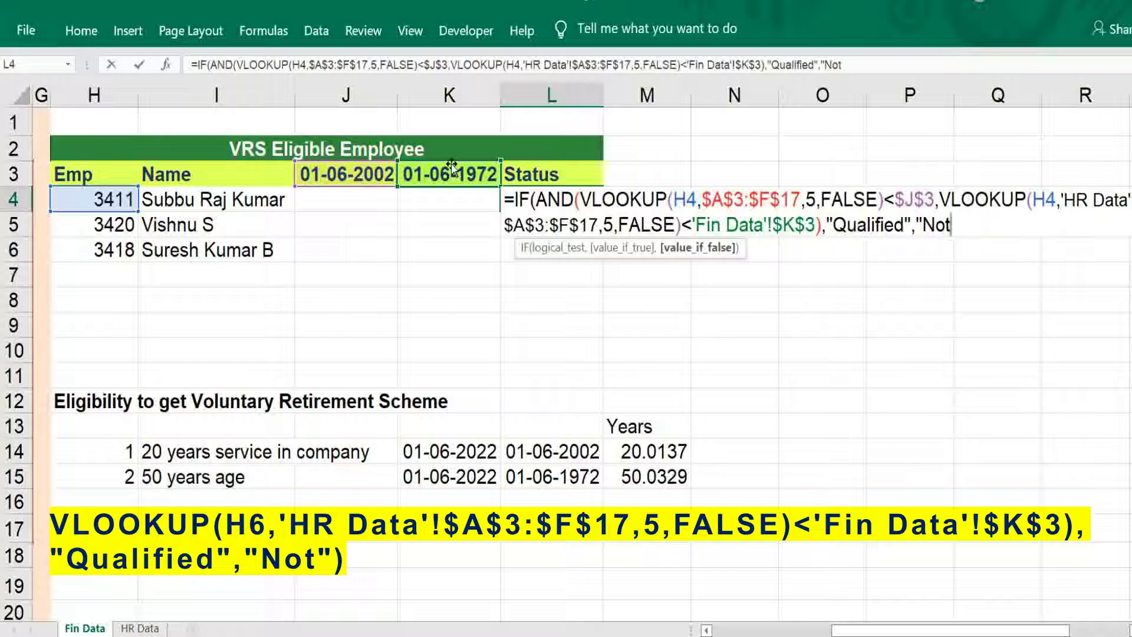
text("))
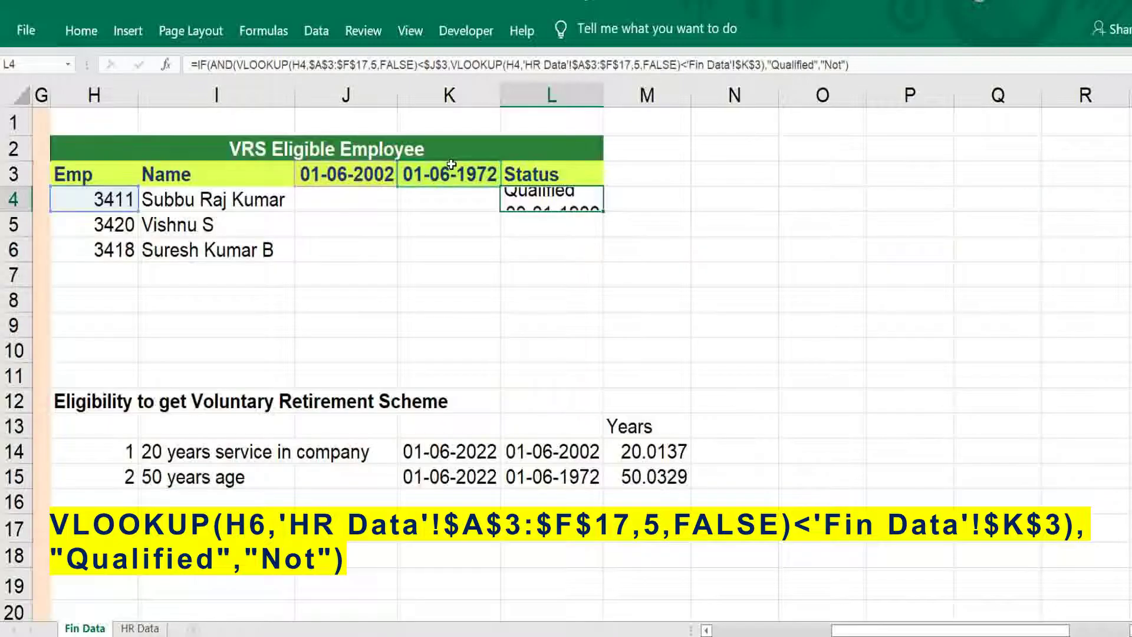
Step: Fill the Status formula from L4 down through L6 for the remaining employees
key(Tab)
key(Left)
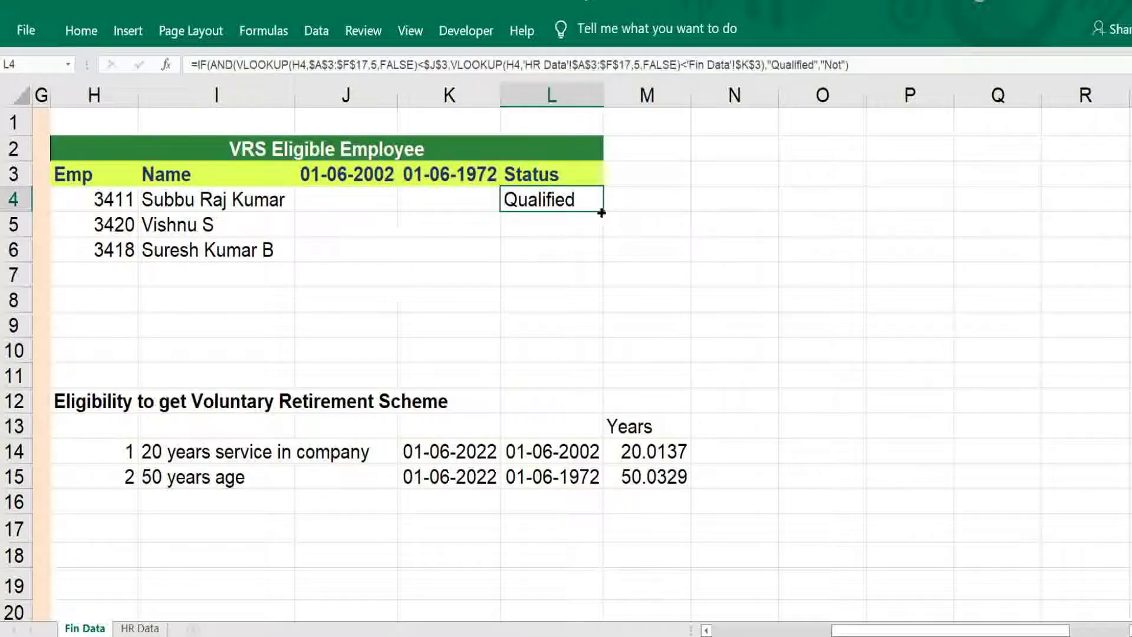
drag(601, 211, 600, 261)
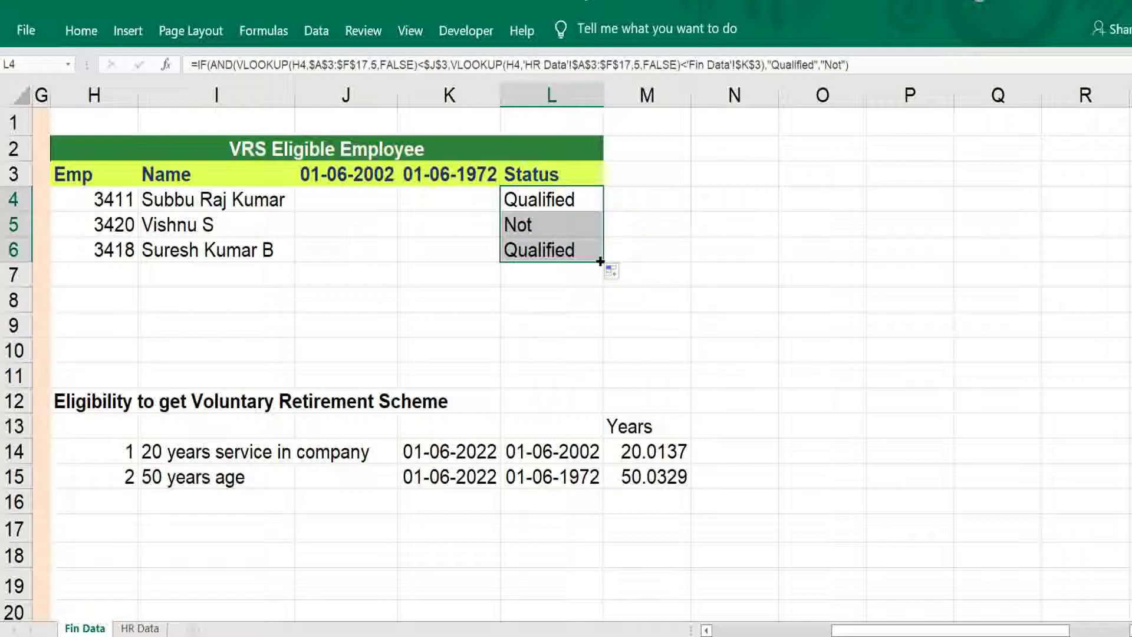
Step: Start a VLOOKUP formula in J4 to retrieve the first listed employee's joining date
key(Up)
key(Down)
key(Left)
key(Left)
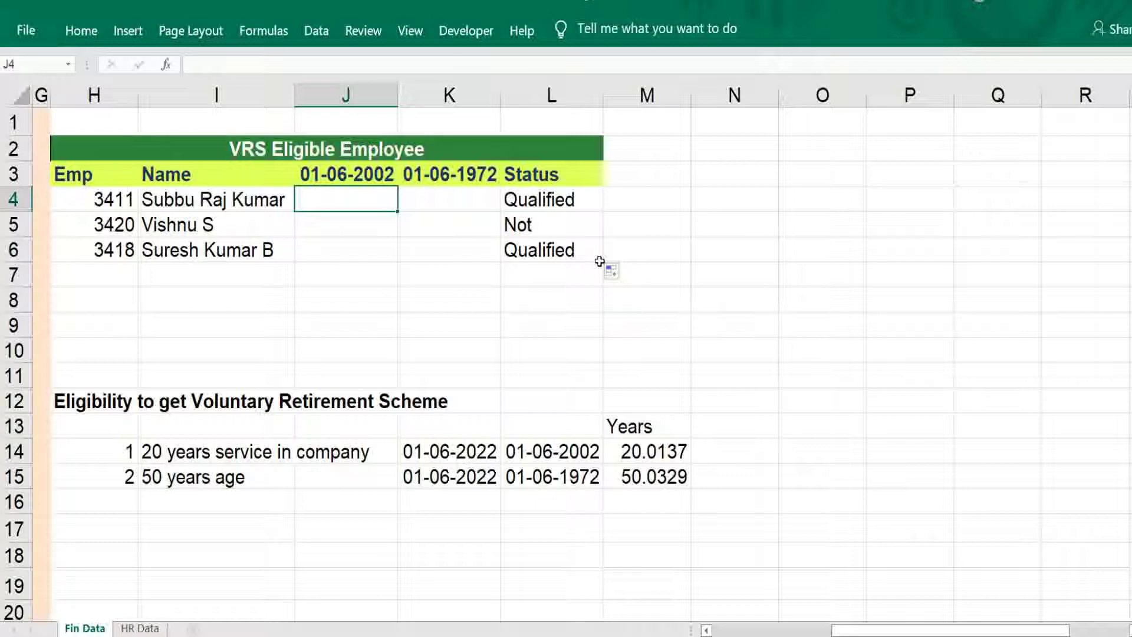
text(=vlooku)
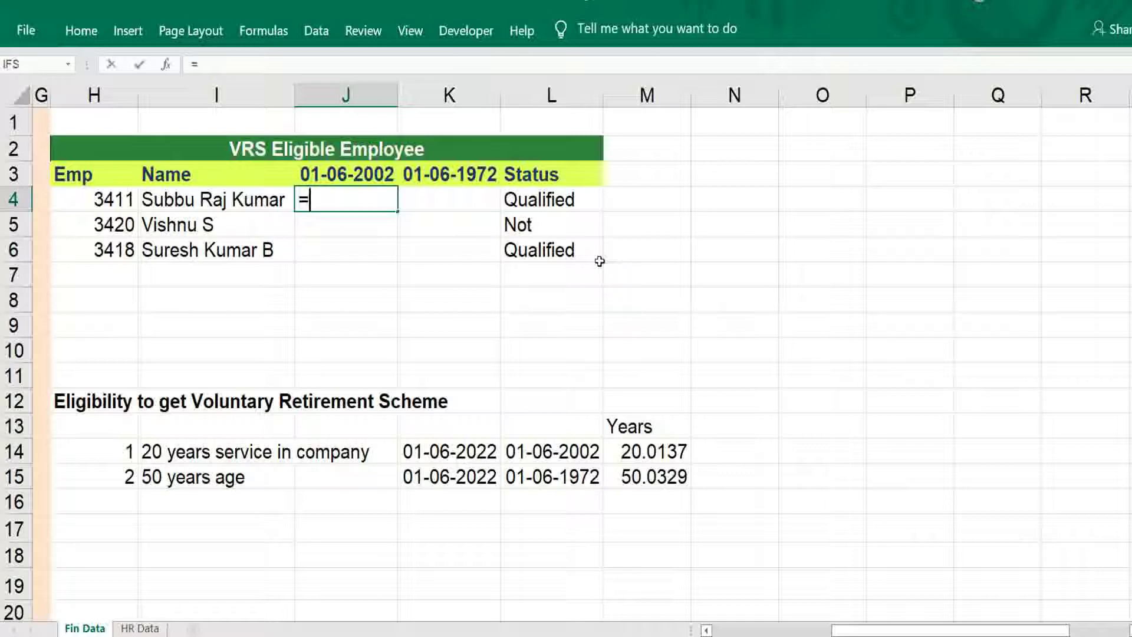
text(p()
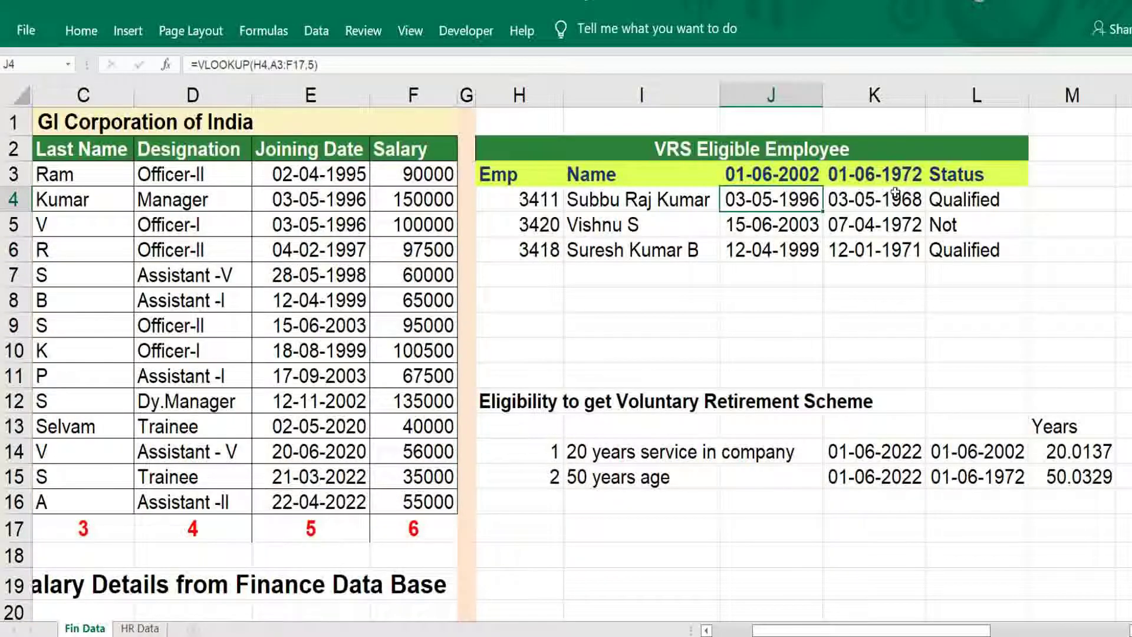
Step: Review the looked-up joining dates in J5 and J6 and the date of birth in K6 against the Status results
click(803, 227)
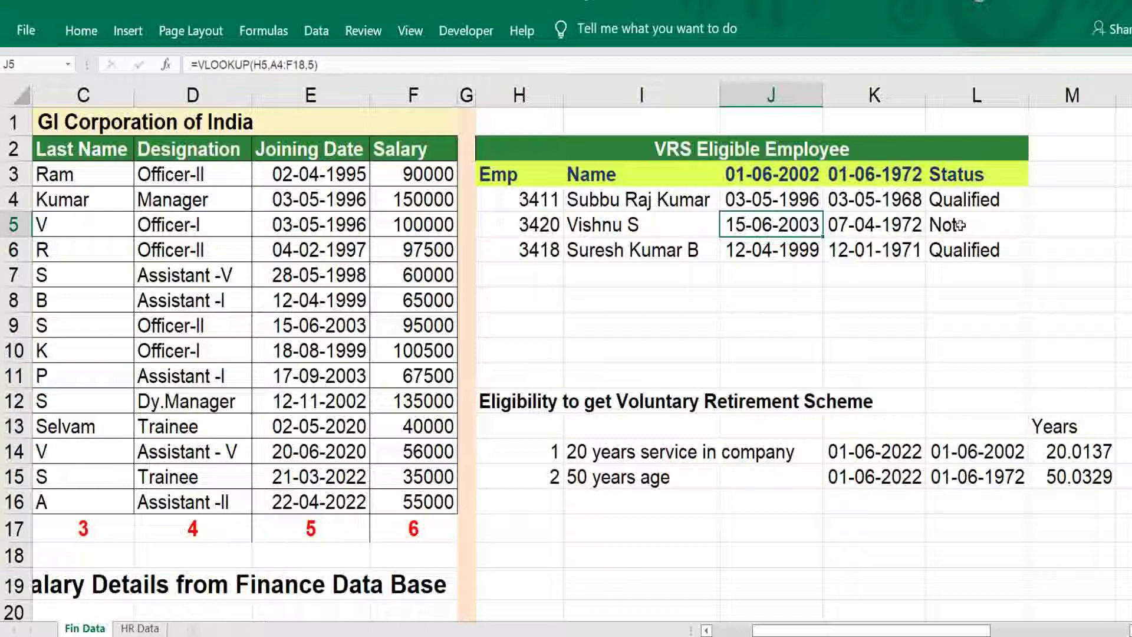
click(794, 255)
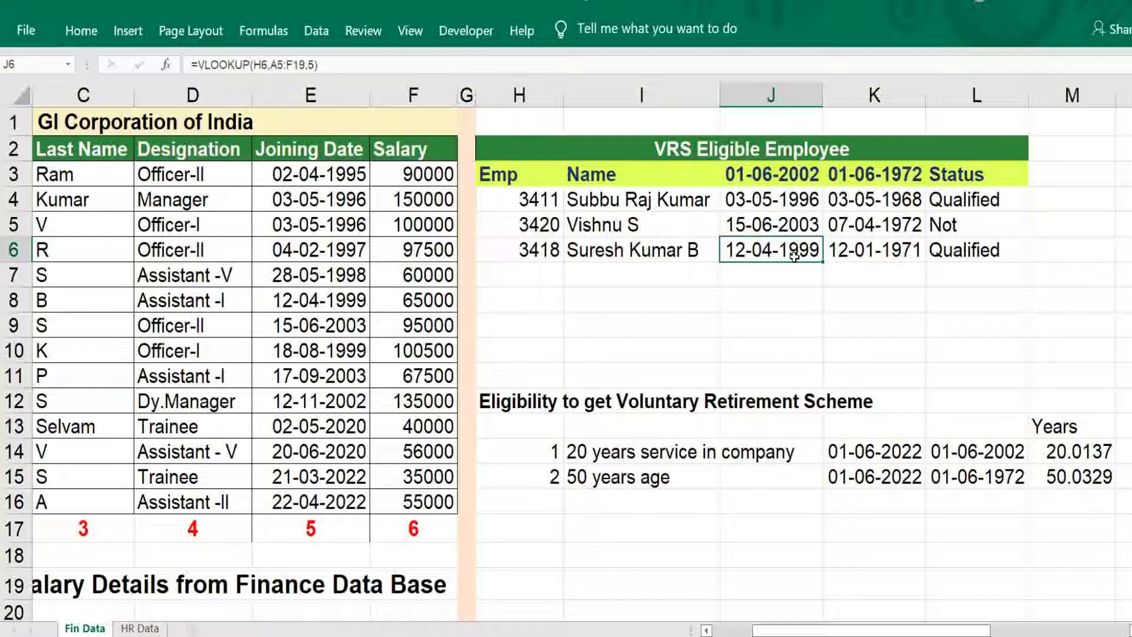
click(882, 255)
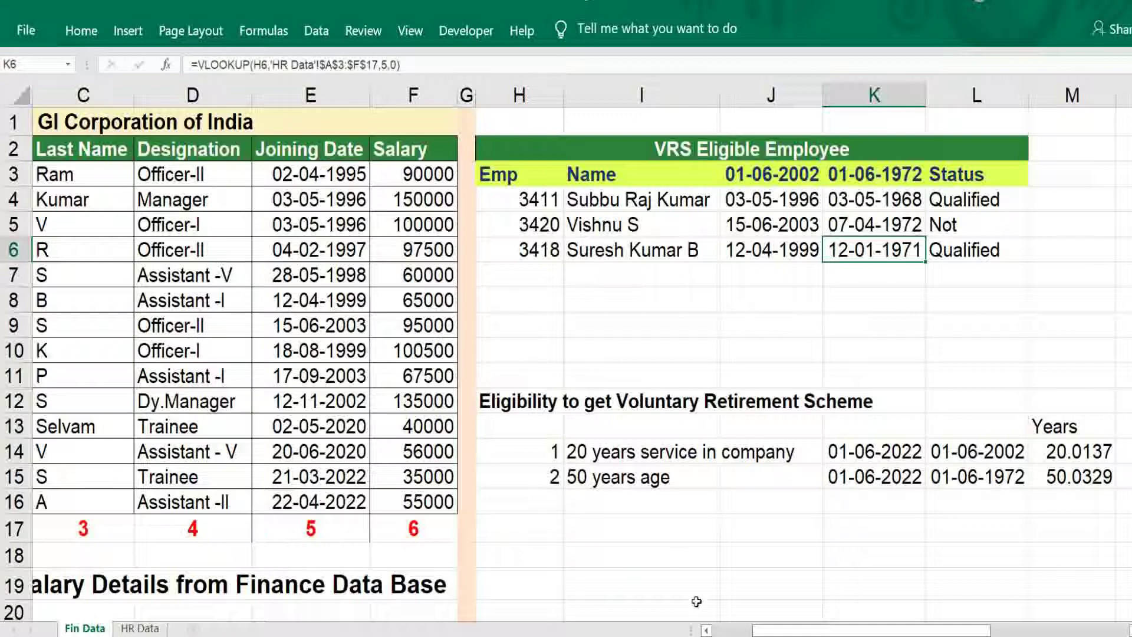
Step: Replace the employee number in H6 with that of the employee in row 7 of the finance table
click(706, 630)
click(706, 629)
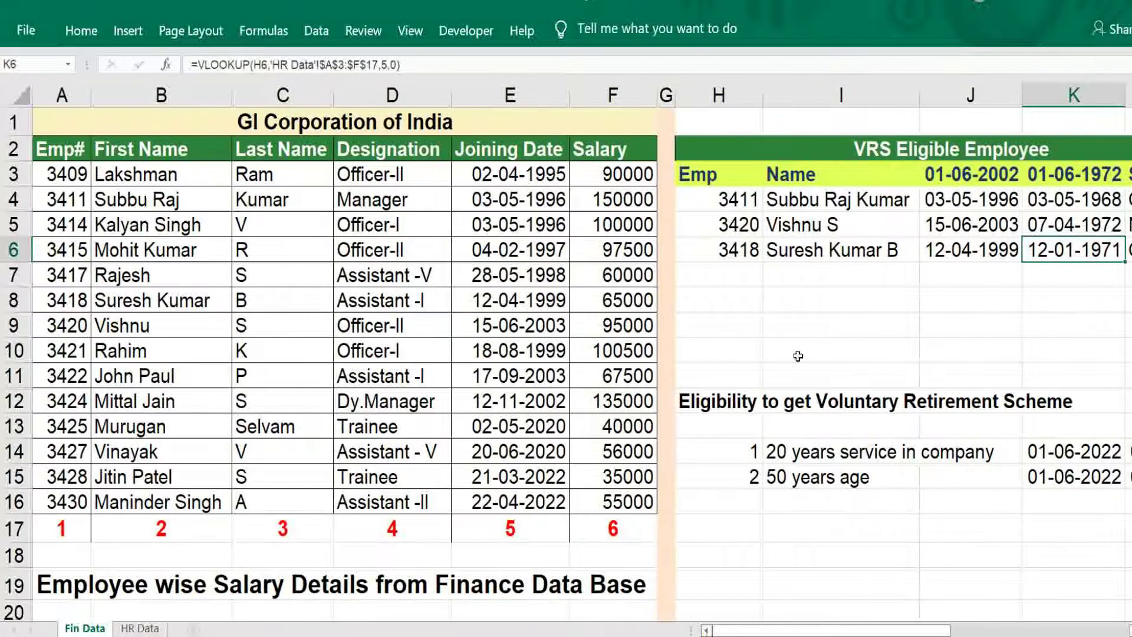
click(735, 251)
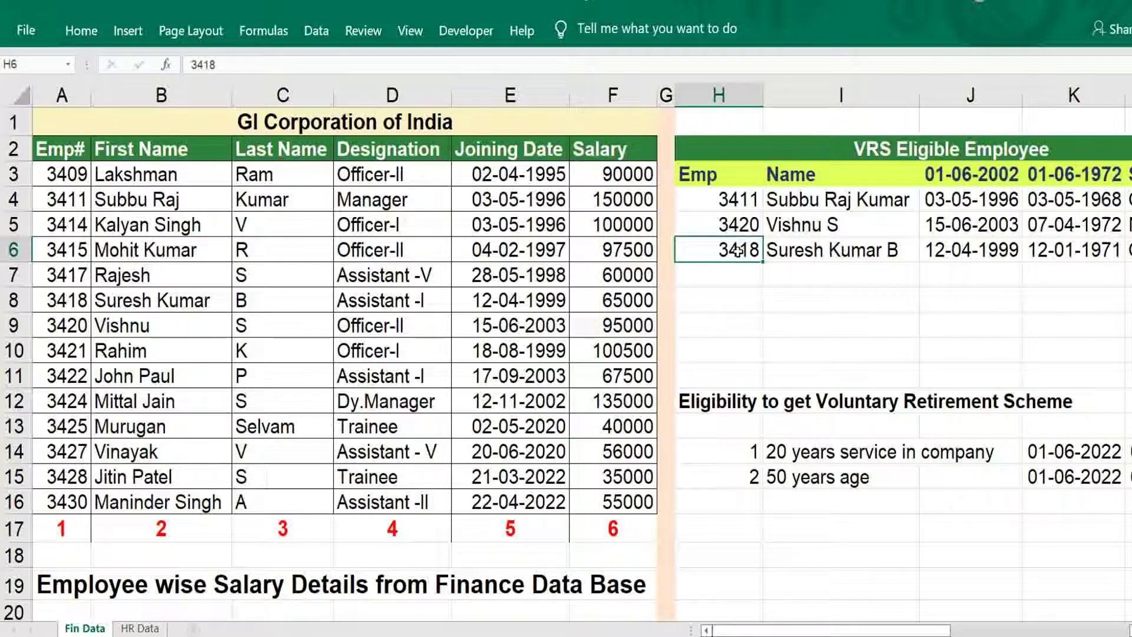
text(3417)
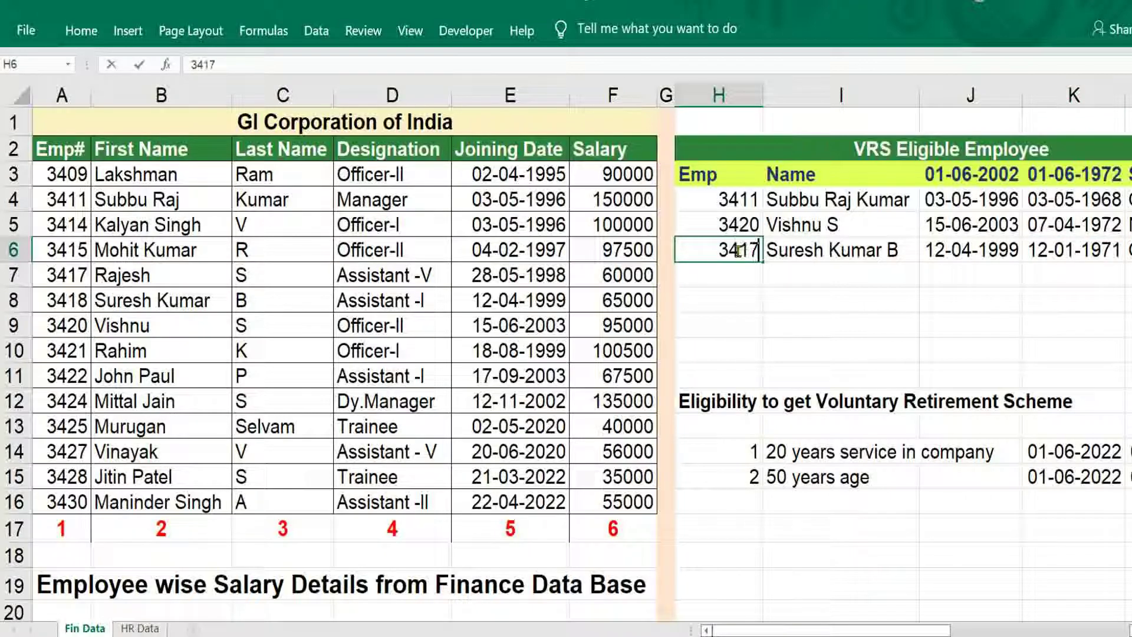
key(Tab)
key(Right)
key(Right)
key(Right)
key(Right)
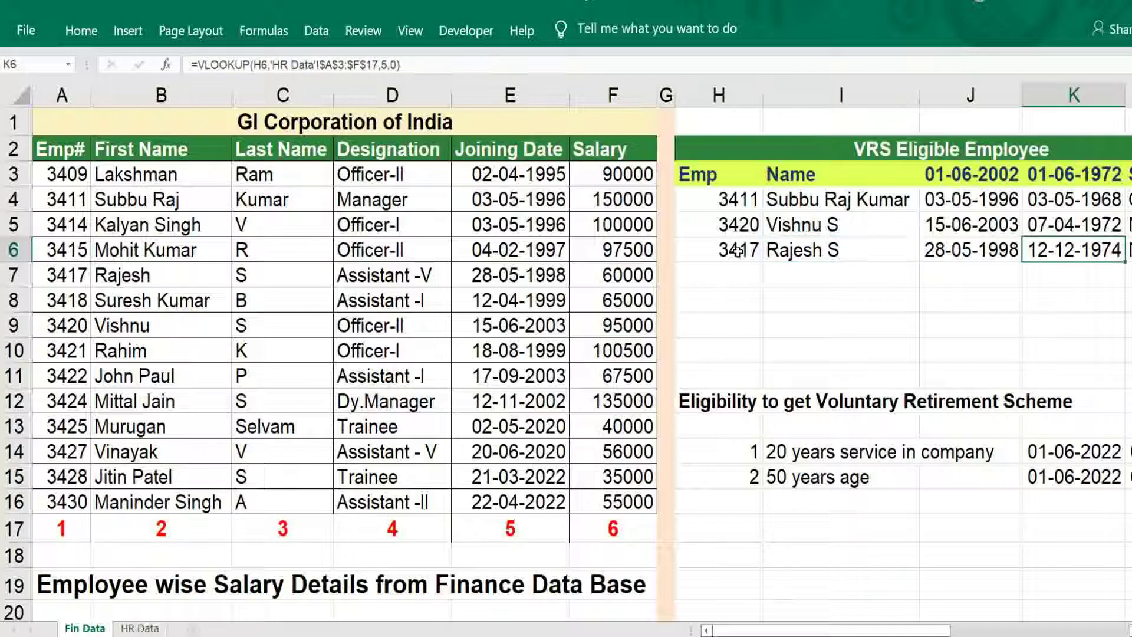